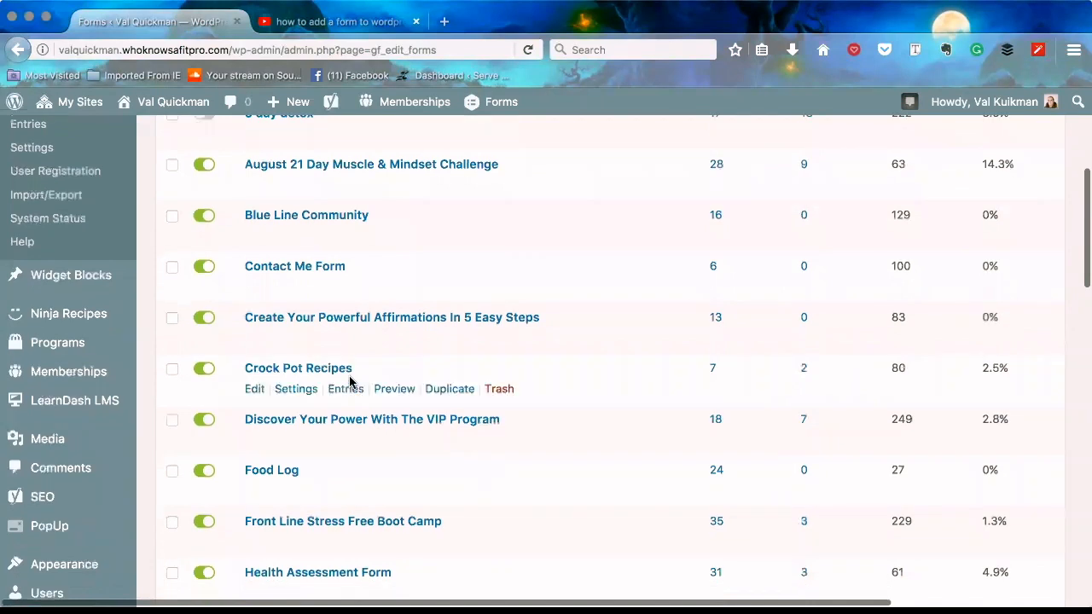
pyautogui.scroll(-10, 351, 384)
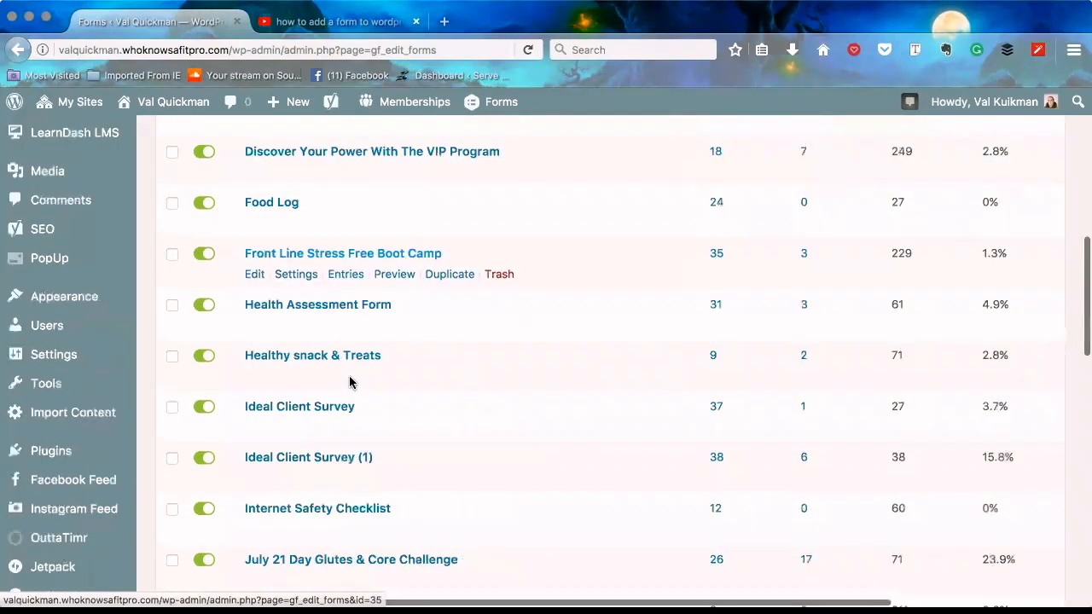
pyautogui.scroll(-3, 341, 358)
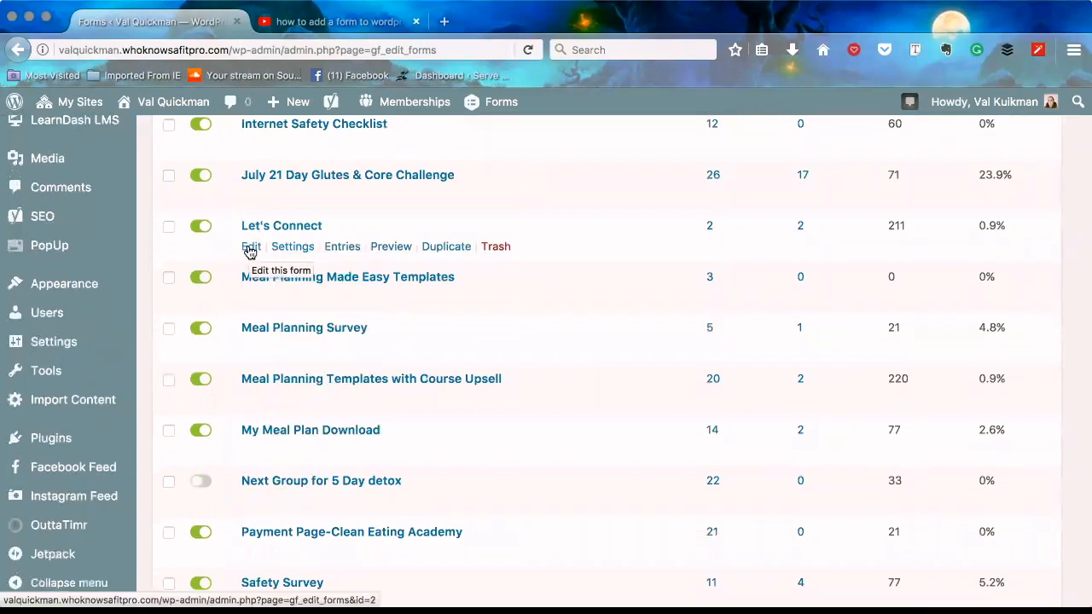
pyautogui.scroll(17, 244, 300)
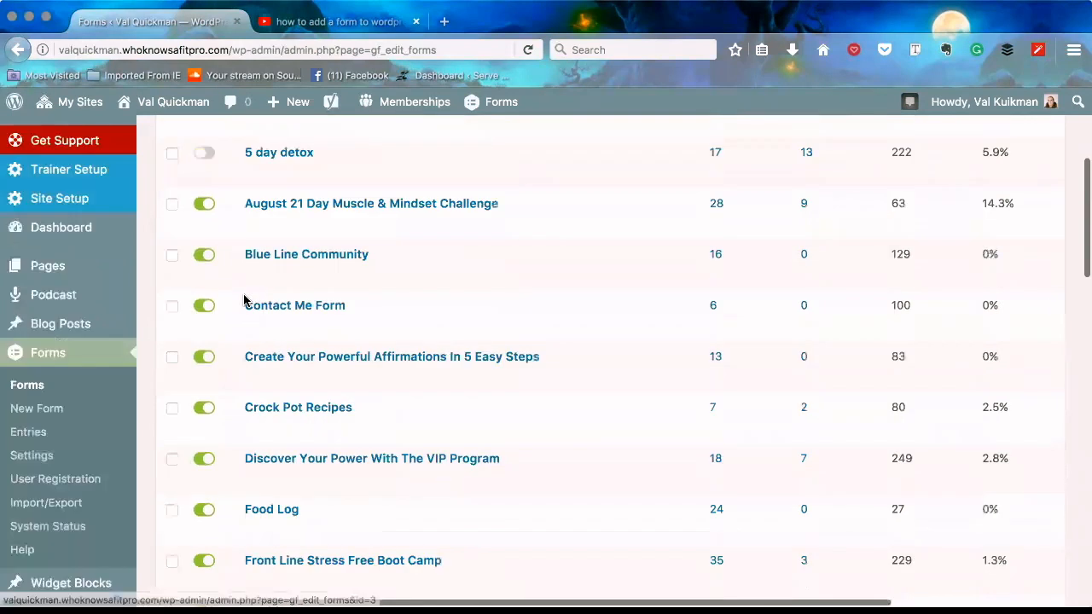
pyautogui.scroll(5, 244, 301)
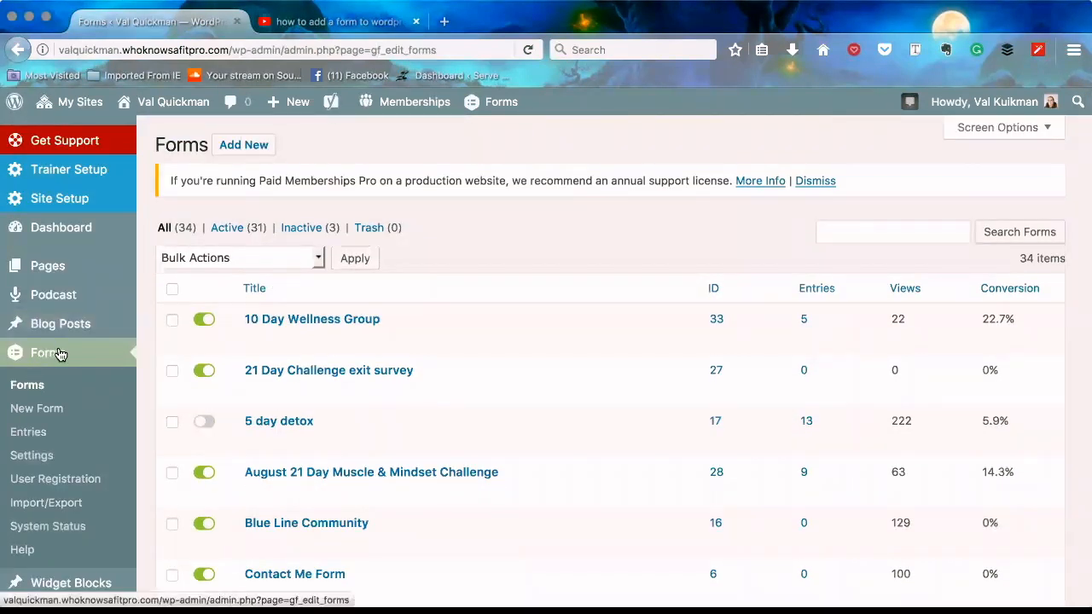
# Create a new form titled "Meal Planning Made Easy" with the description "planning templates for meals".
pyautogui.click(45, 415)
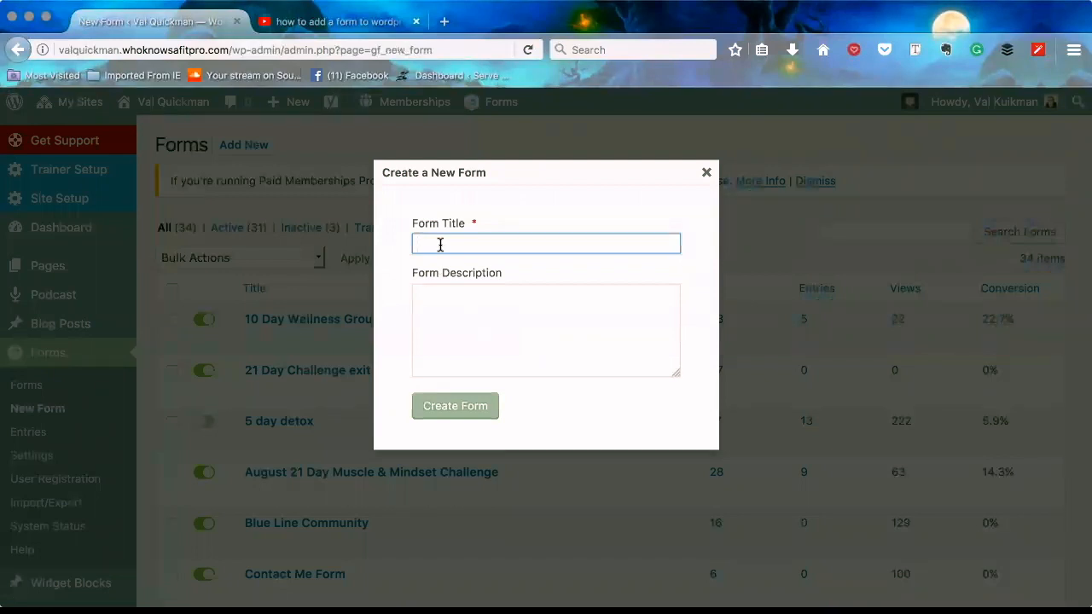
pyautogui.write('Meal Planning Made Easy')
pyautogui.press('Tab')
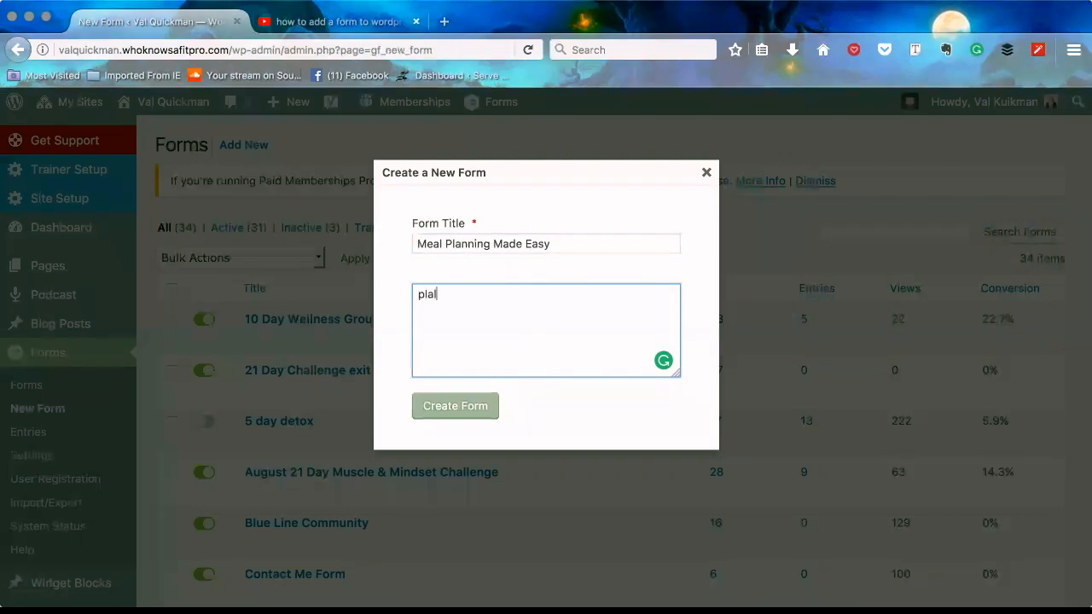
pyautogui.write('nning templates for meas')
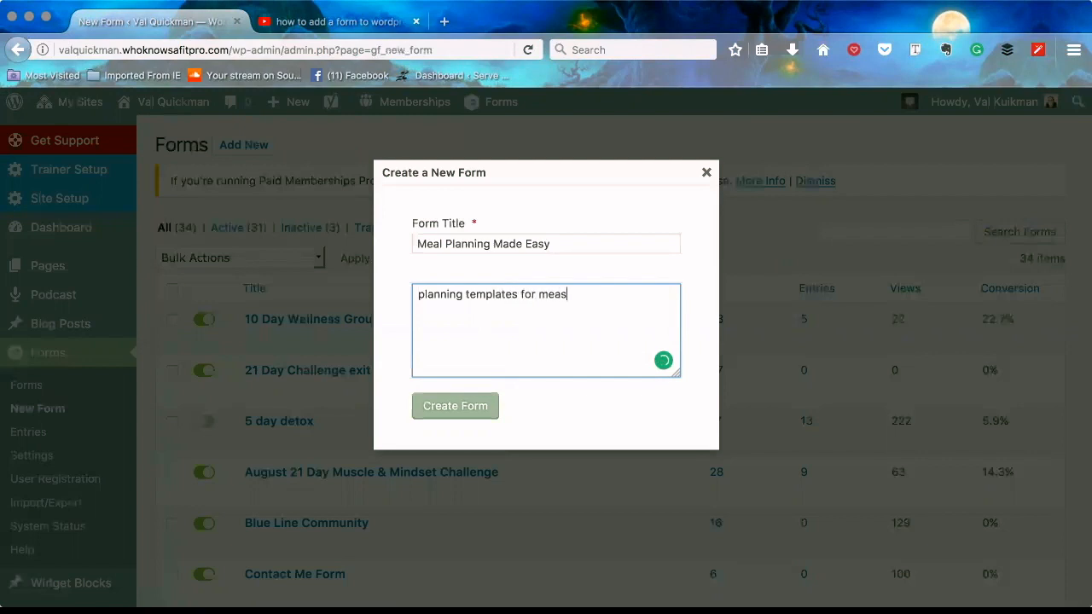
pyautogui.write('ls')
pyautogui.click(453, 408)
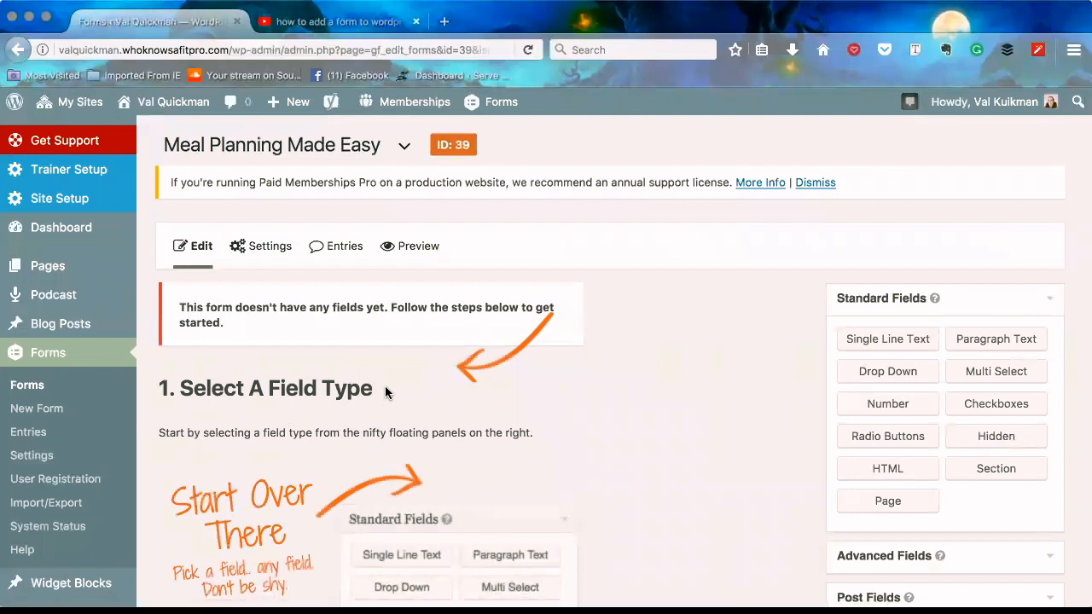
# Add the advanced Name field to the empty meal planning form.
pyautogui.scroll(-1, 385, 390)
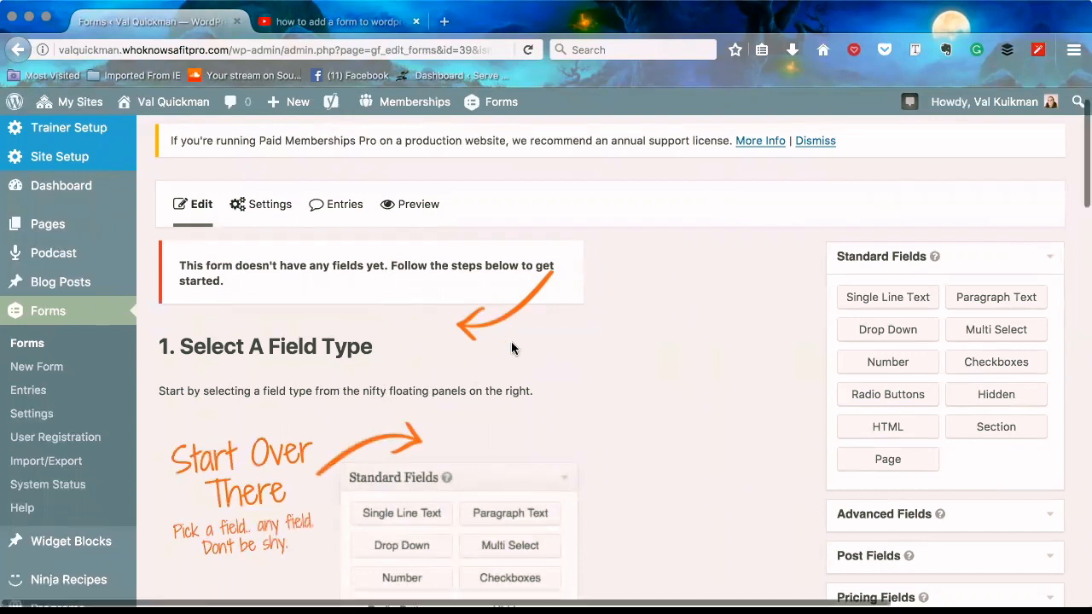
pyautogui.scroll(-1, 512, 346)
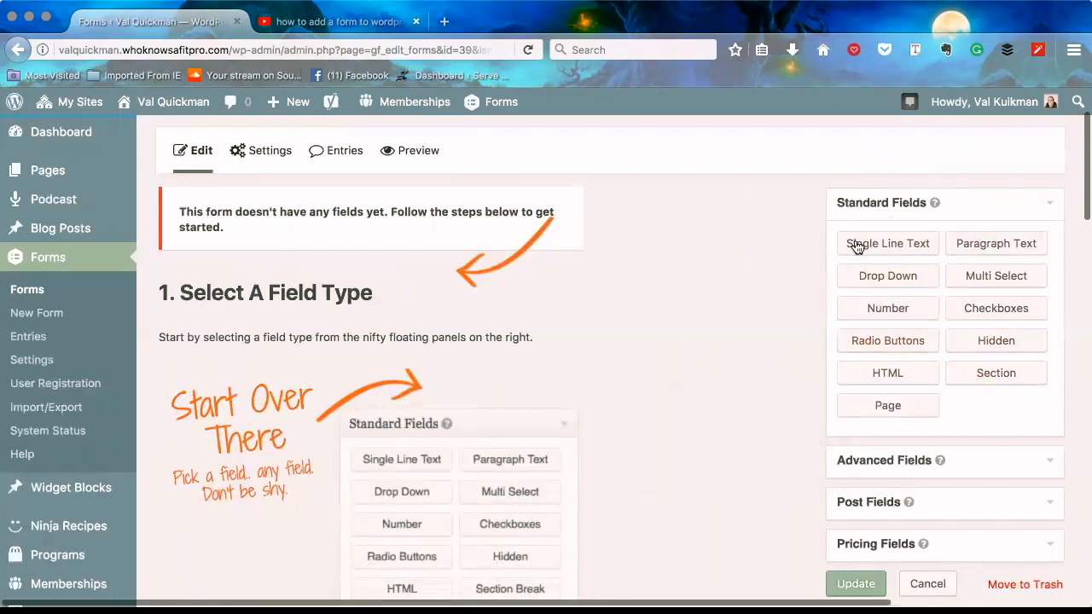
pyautogui.click(1043, 465)
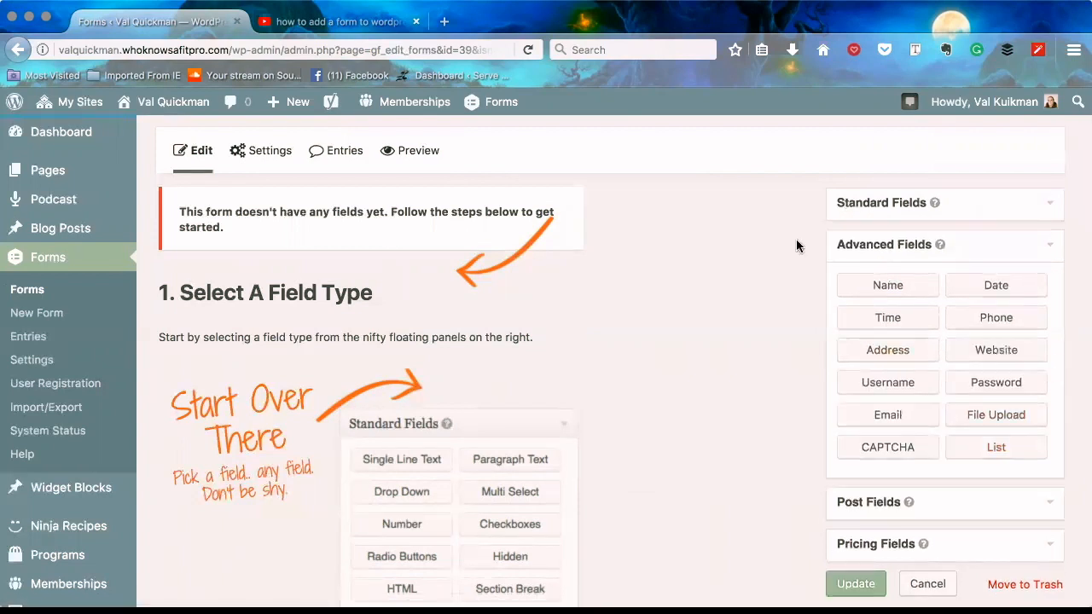
pyautogui.click(884, 293)
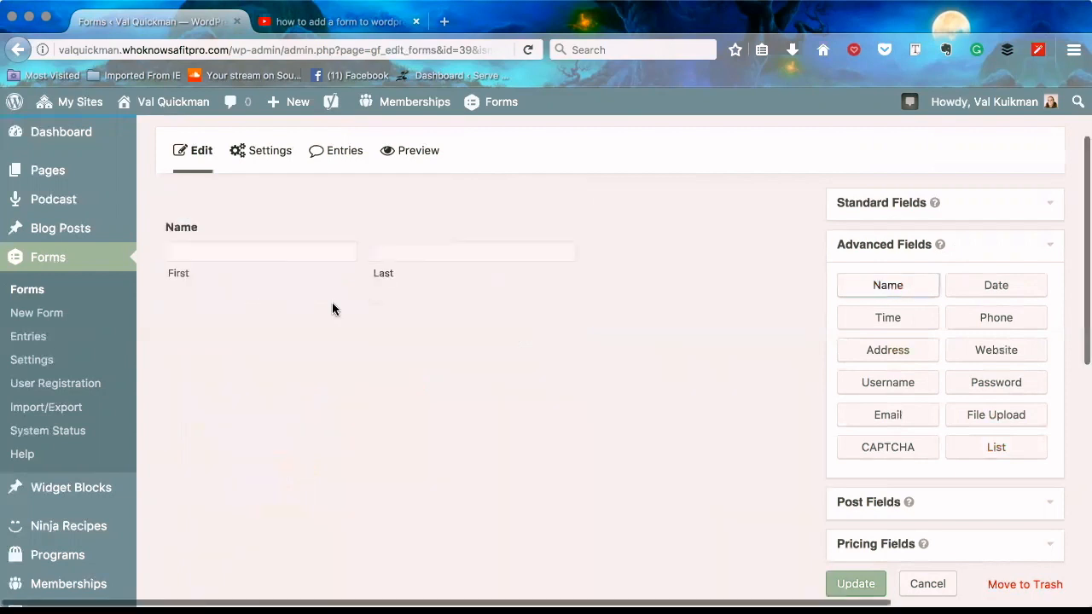
pyautogui.moveTo(385, 247)
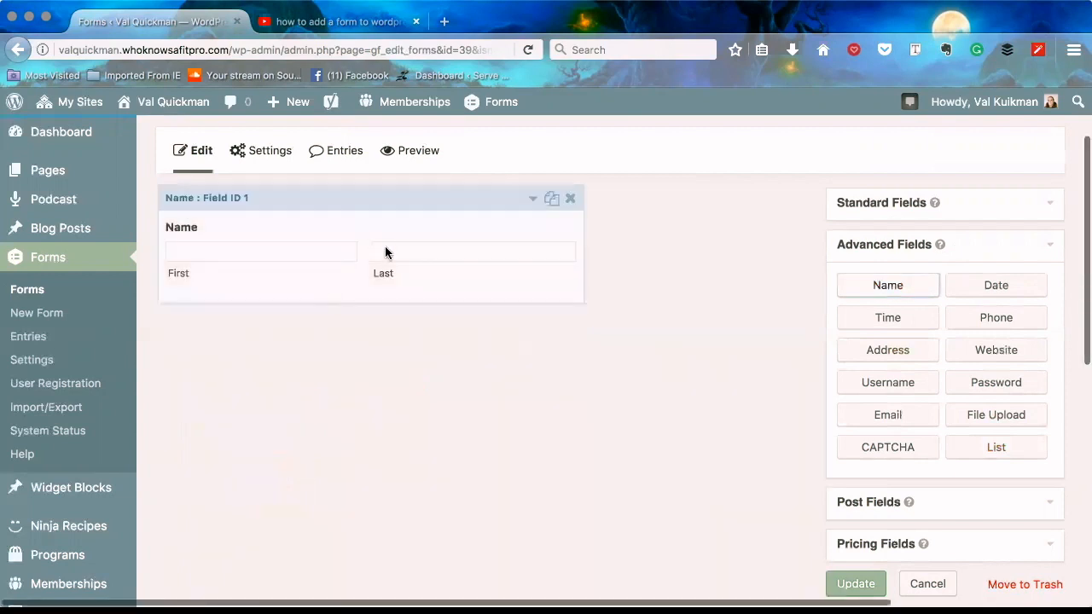
pyautogui.click(533, 200)
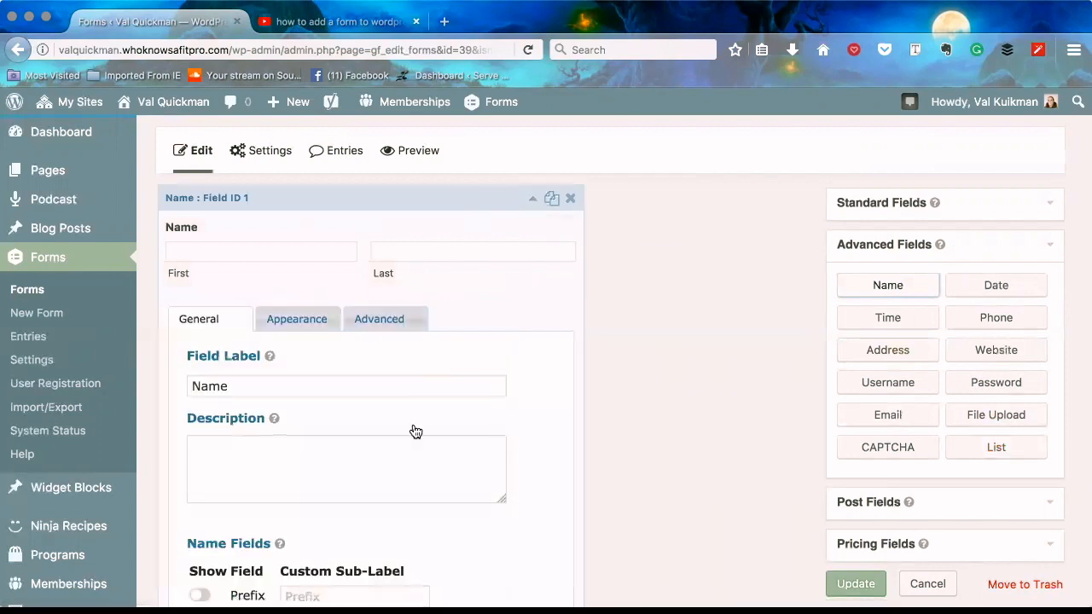
pyautogui.scroll(-5, 415, 427)
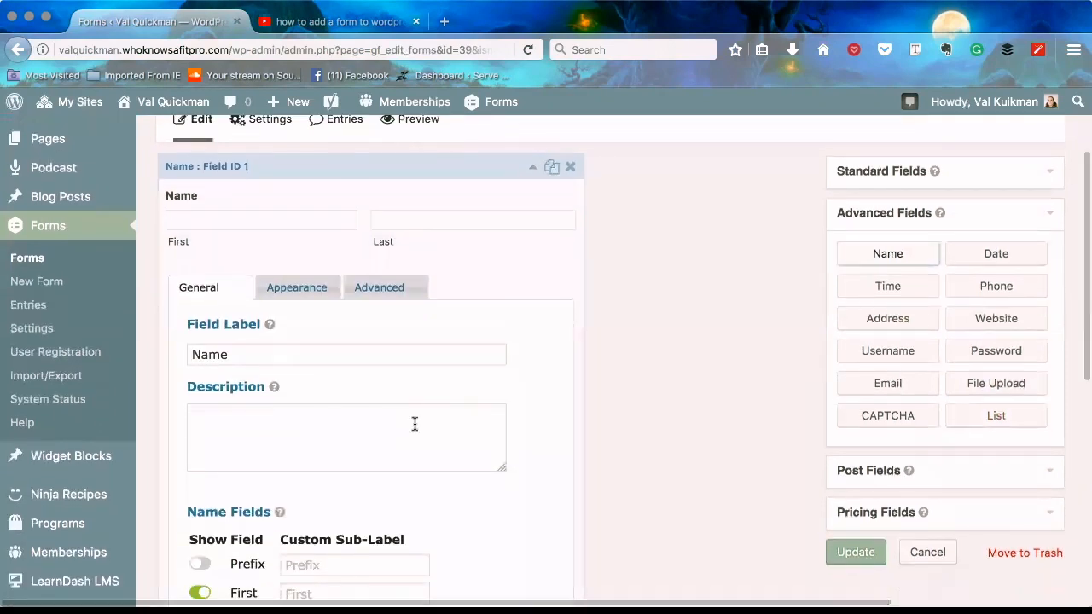
pyautogui.scroll(4, 236, 384)
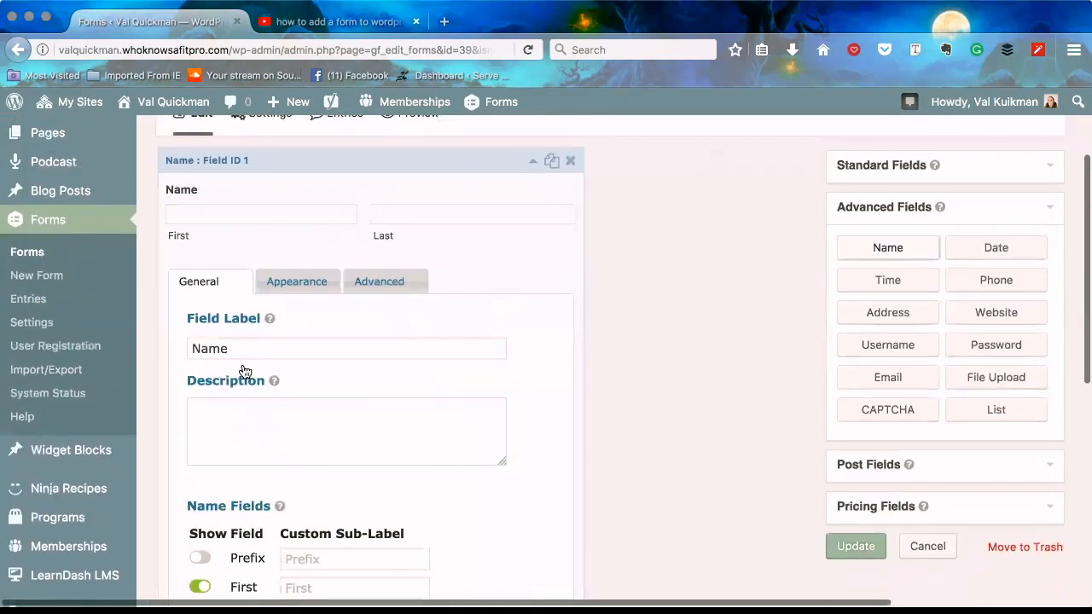
pyautogui.click(534, 162)
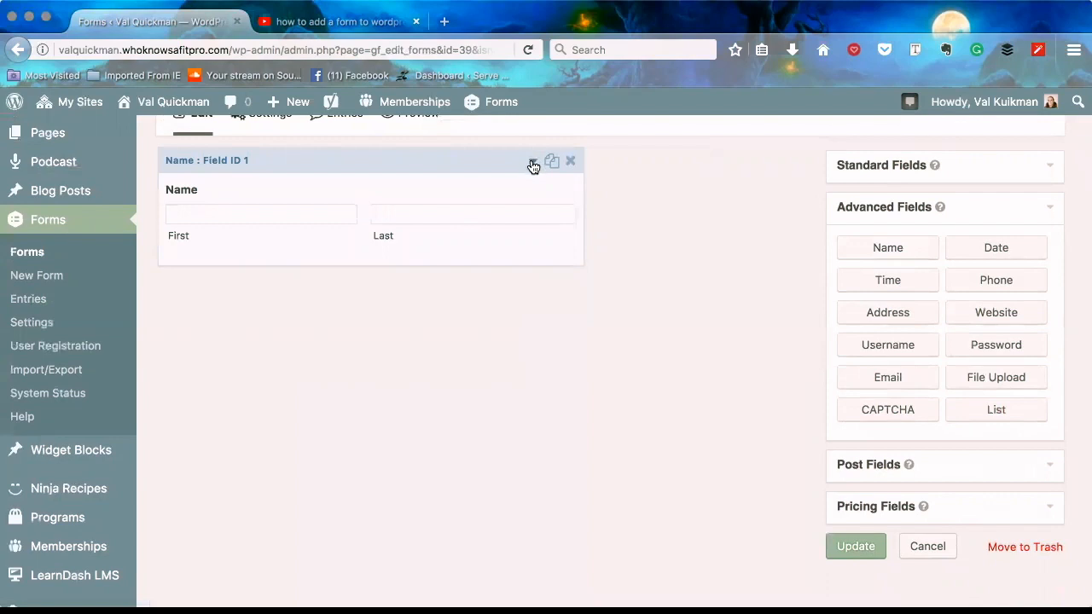
# Hide the Last part of the Name field, leaving First shown, and make the field required.
pyautogui.click(532, 163)
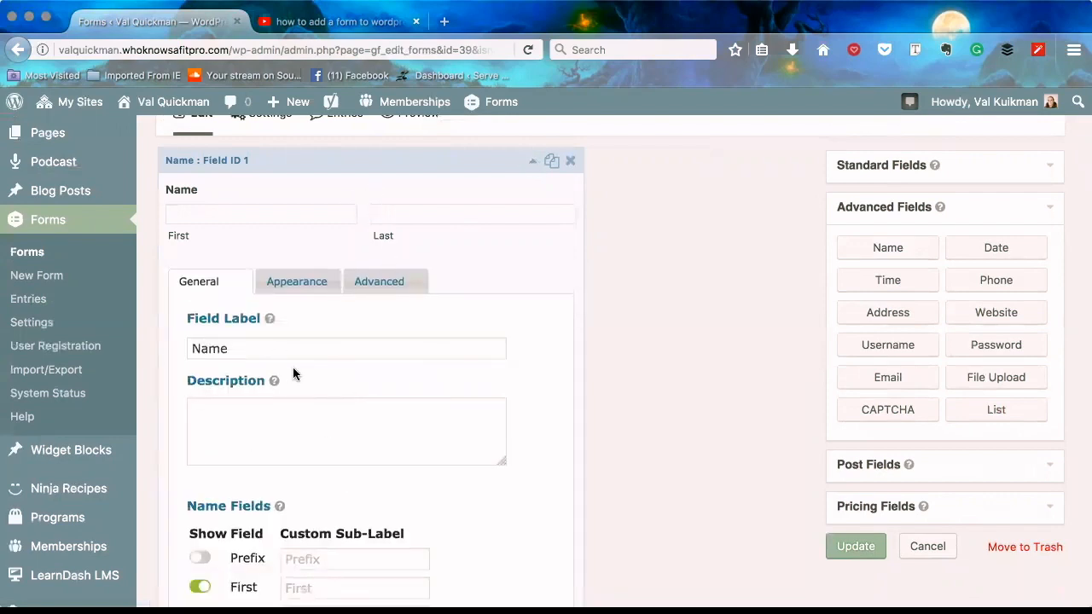
pyautogui.scroll(-2, 351, 417)
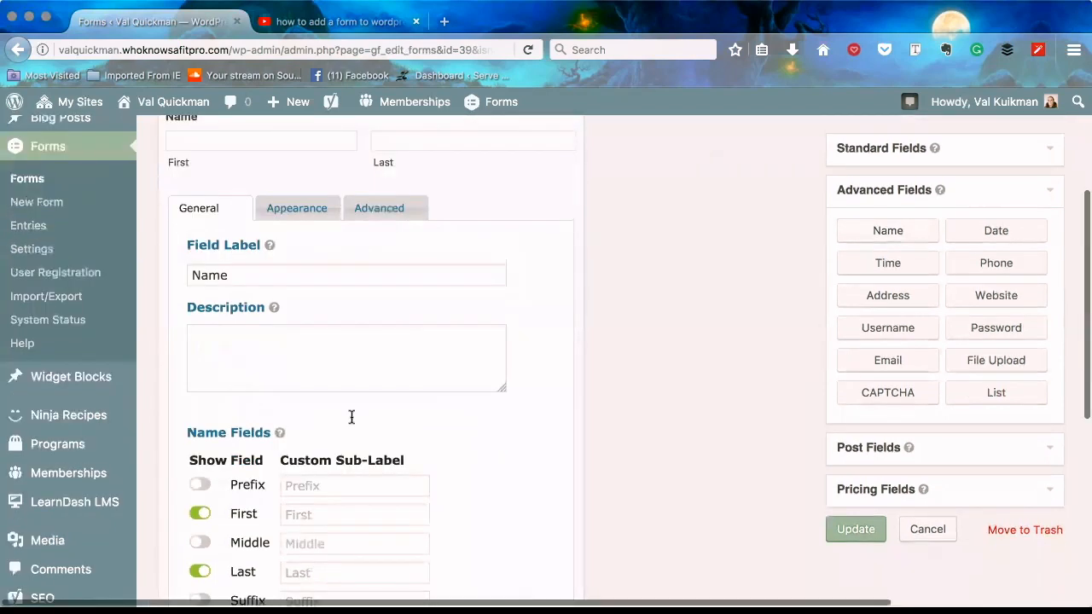
pyautogui.scroll(-2, 351, 416)
pyautogui.scroll(-2, 239, 371)
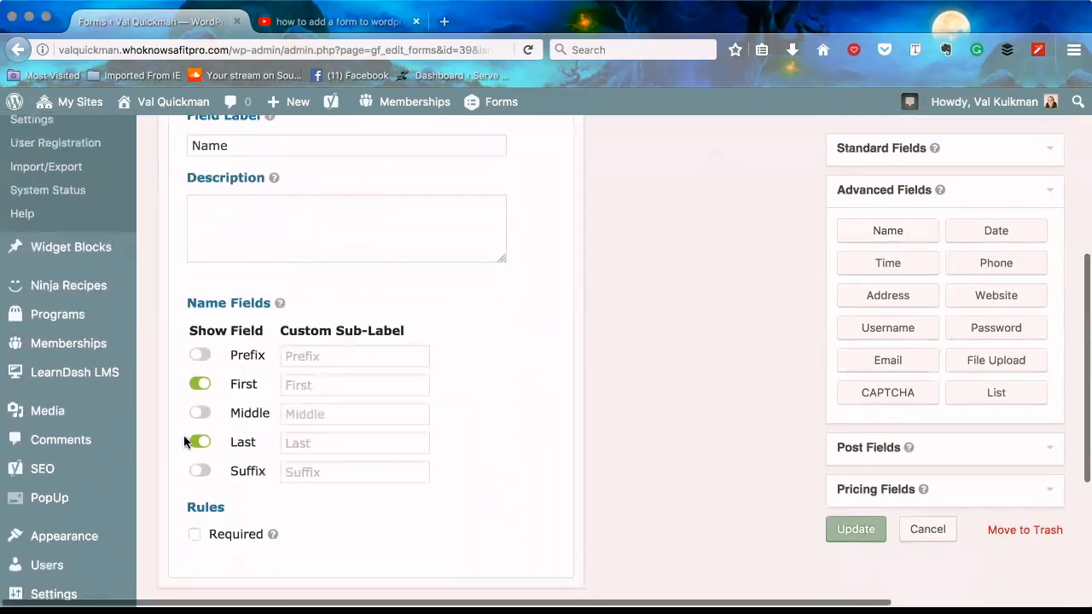
pyautogui.click(205, 445)
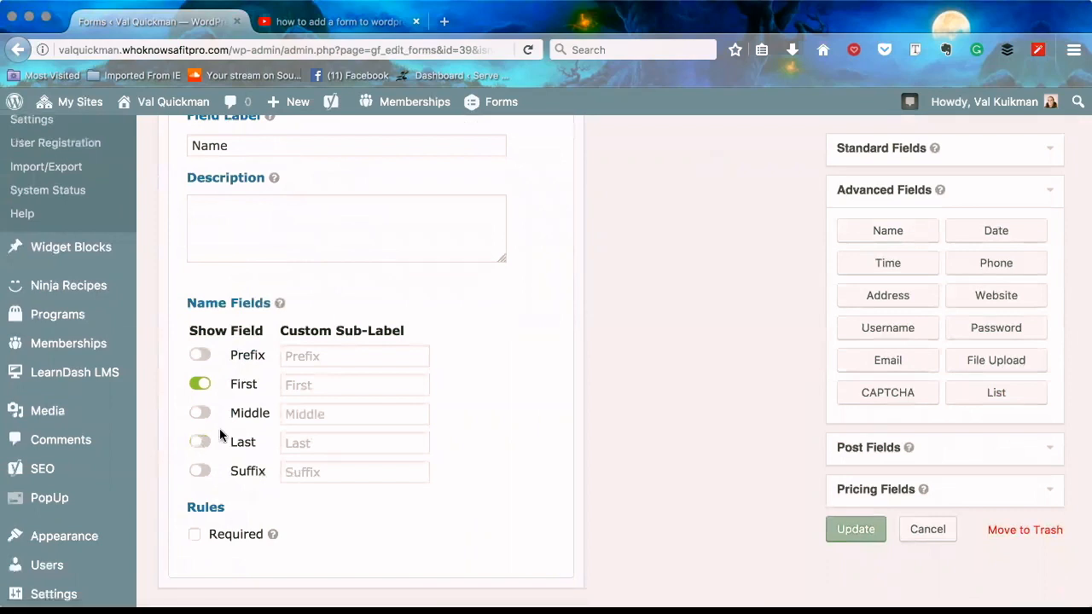
pyautogui.click(196, 536)
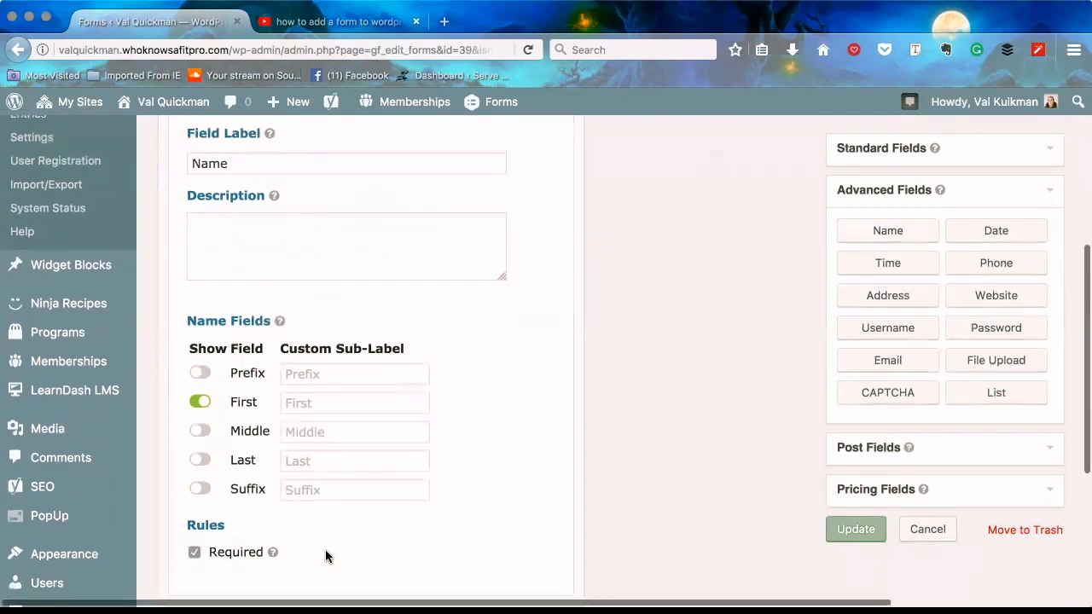
pyautogui.scroll(5, 327, 556)
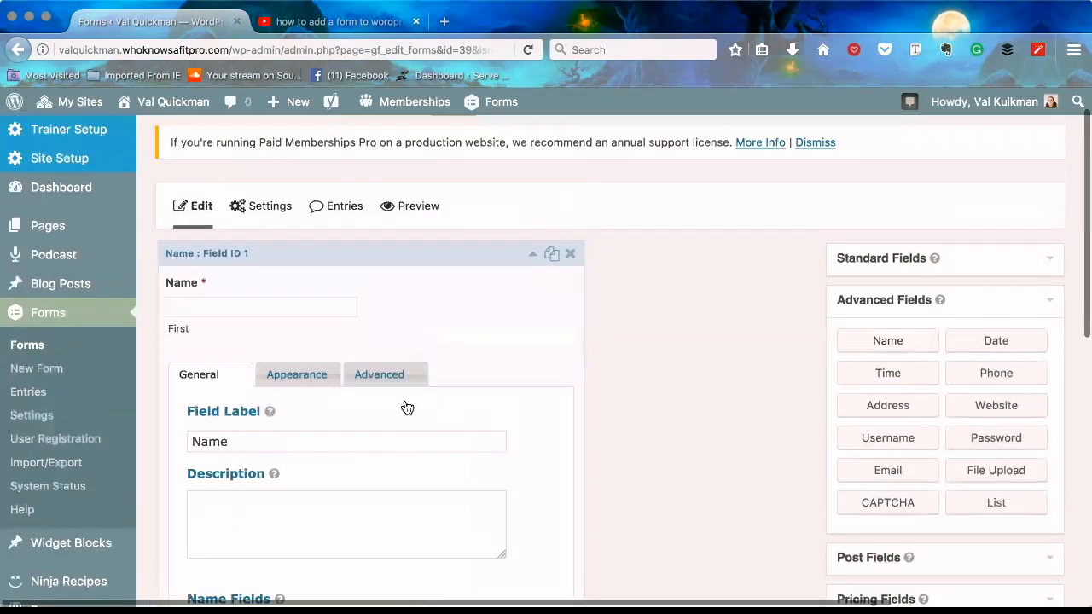
pyautogui.click(533, 258)
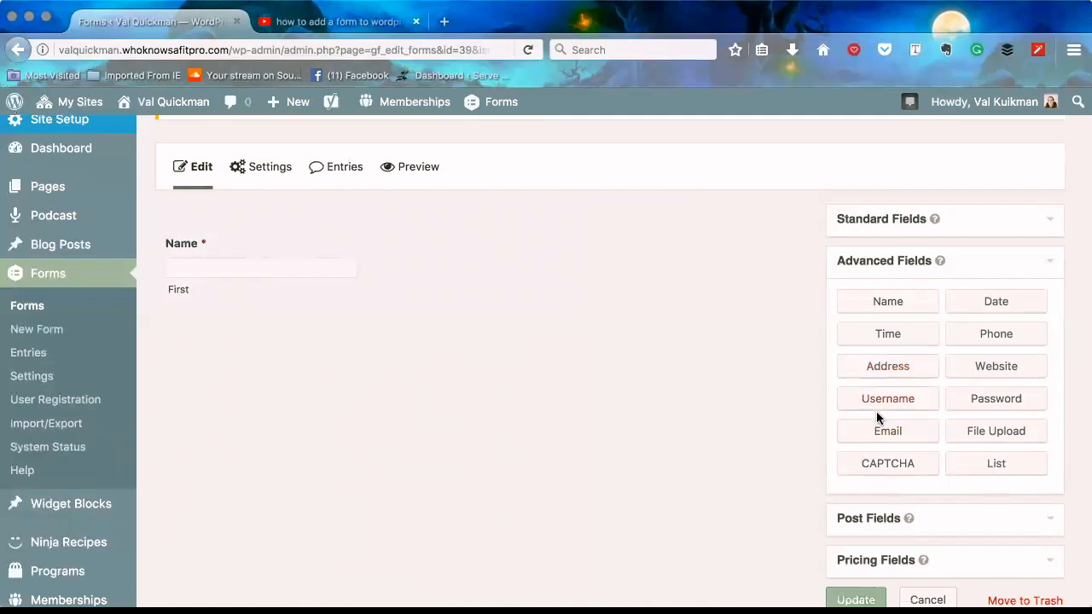
# Add the advanced Email field below the Name field and make it required.
pyautogui.click(885, 434)
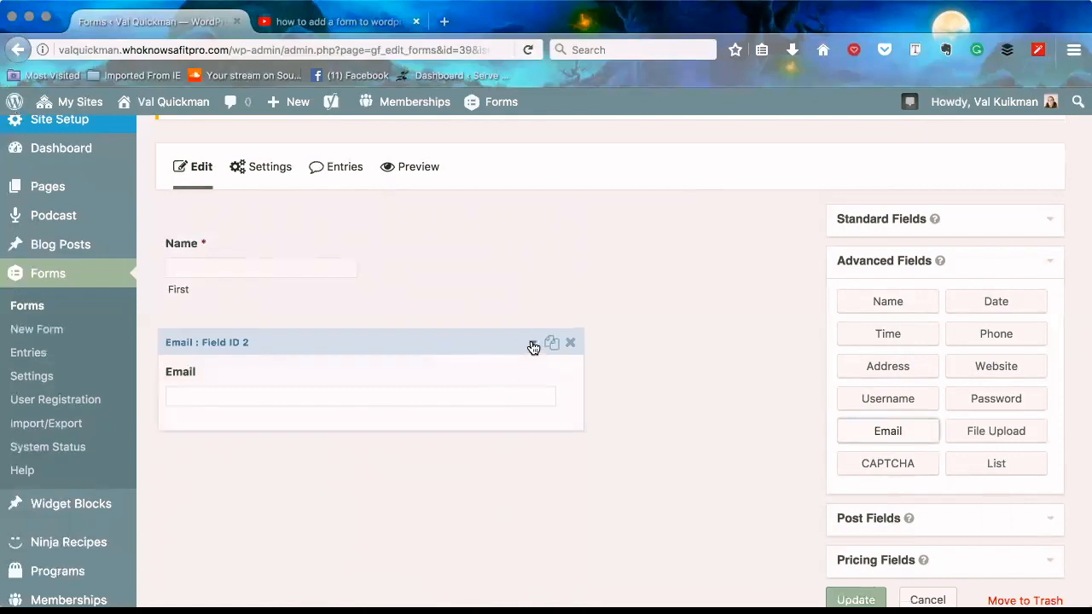
pyautogui.click(532, 346)
pyautogui.scroll(-5, 427, 408)
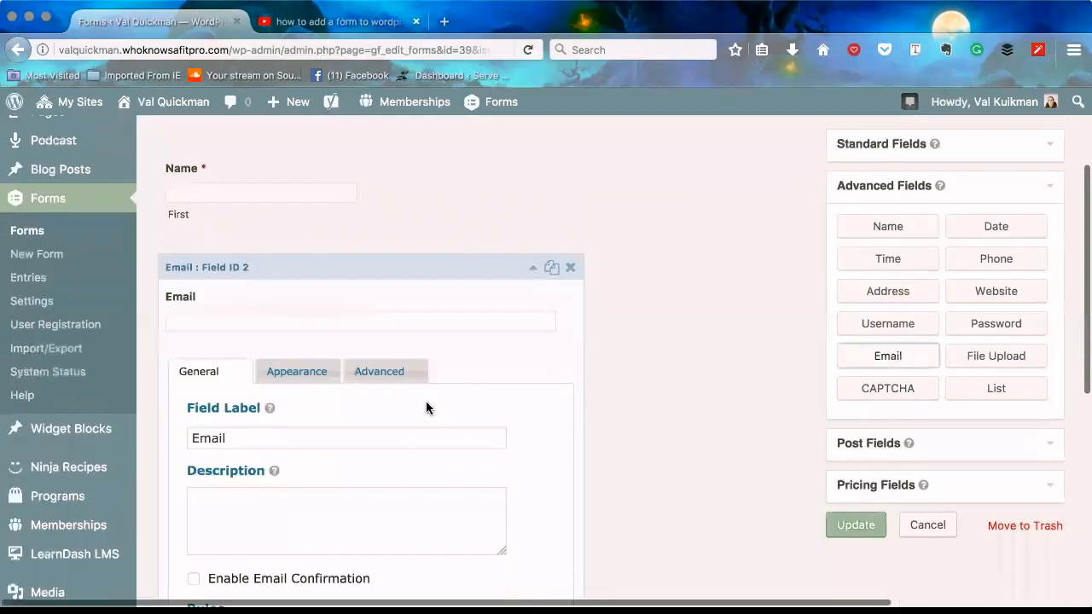
pyautogui.scroll(-1, 427, 408)
pyautogui.click(192, 460)
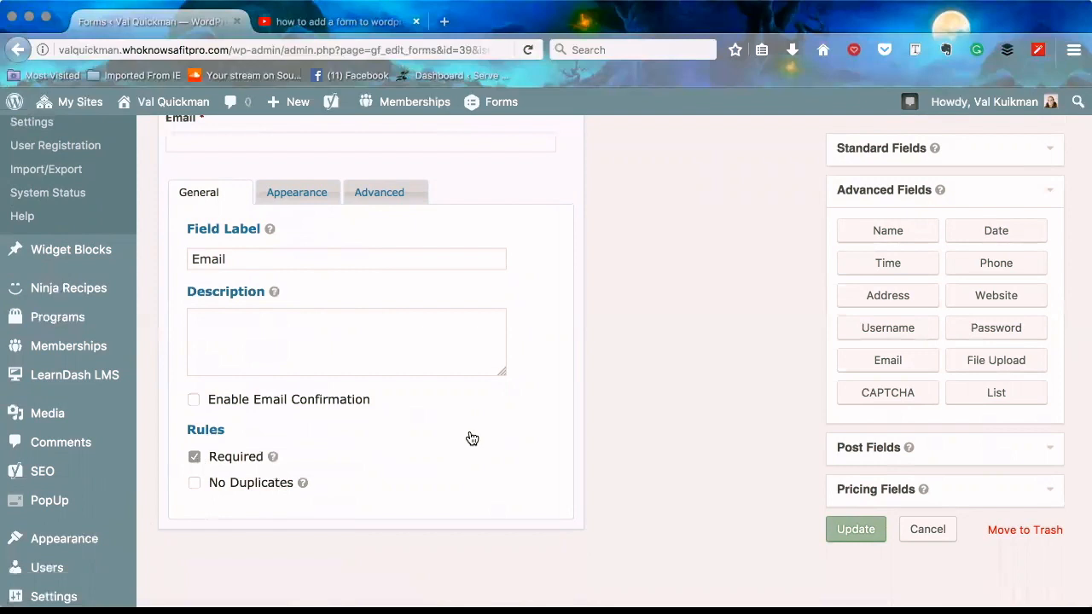
pyautogui.scroll(6, 472, 438)
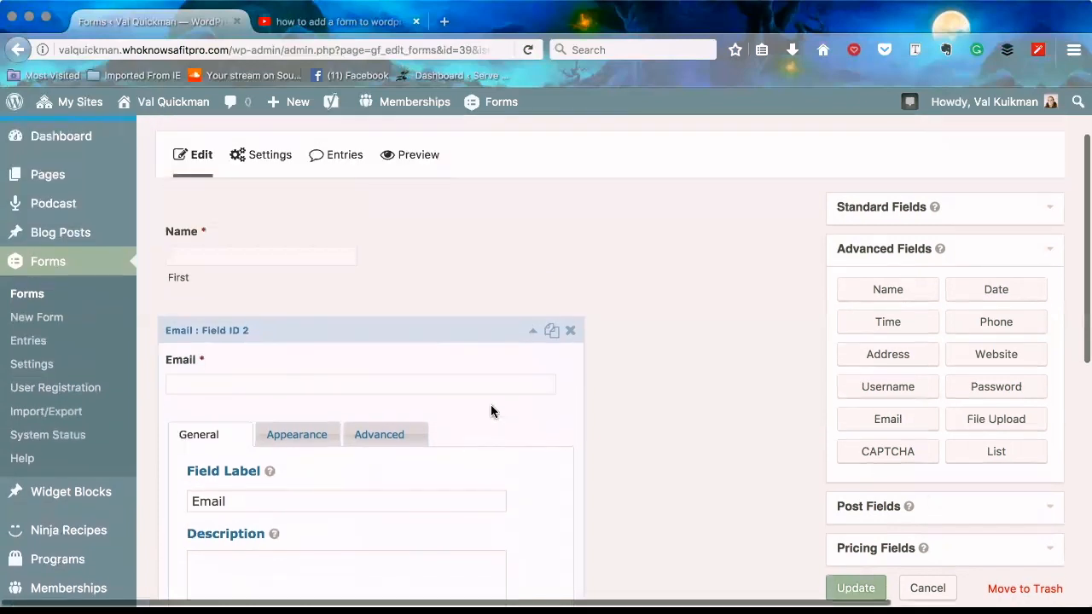
pyautogui.click(534, 334)
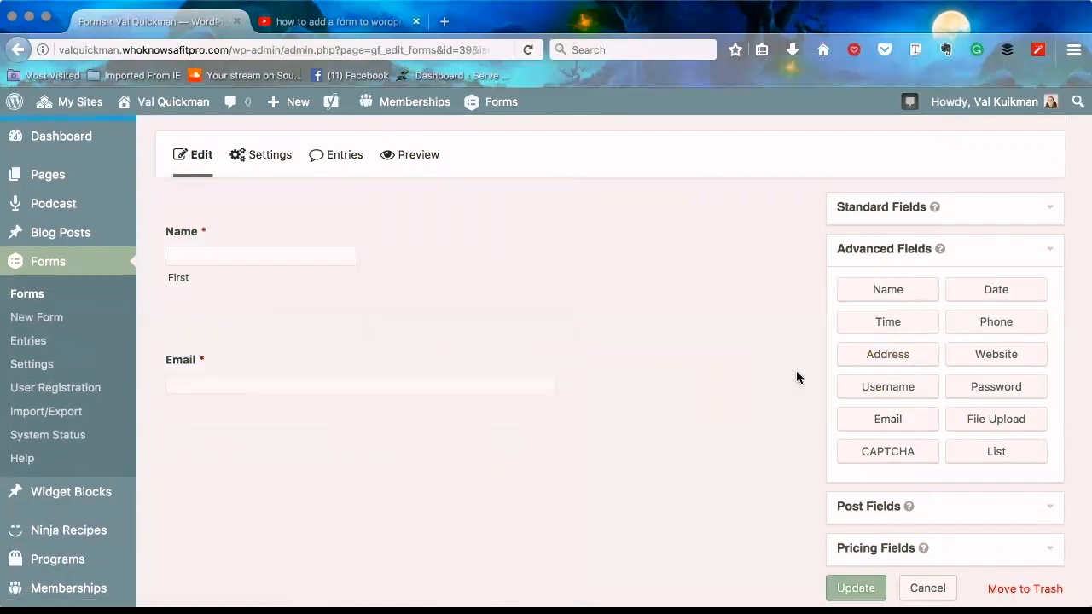
# Save the form's changes and return to the list of all forms.
pyautogui.scroll(-1, 813, 455)
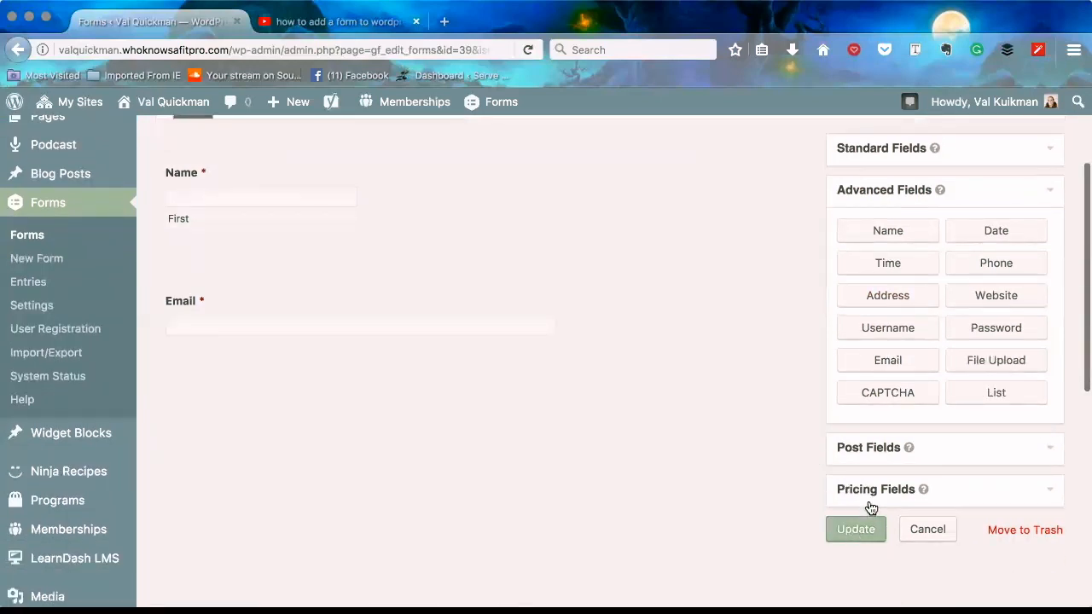
pyautogui.click(851, 531)
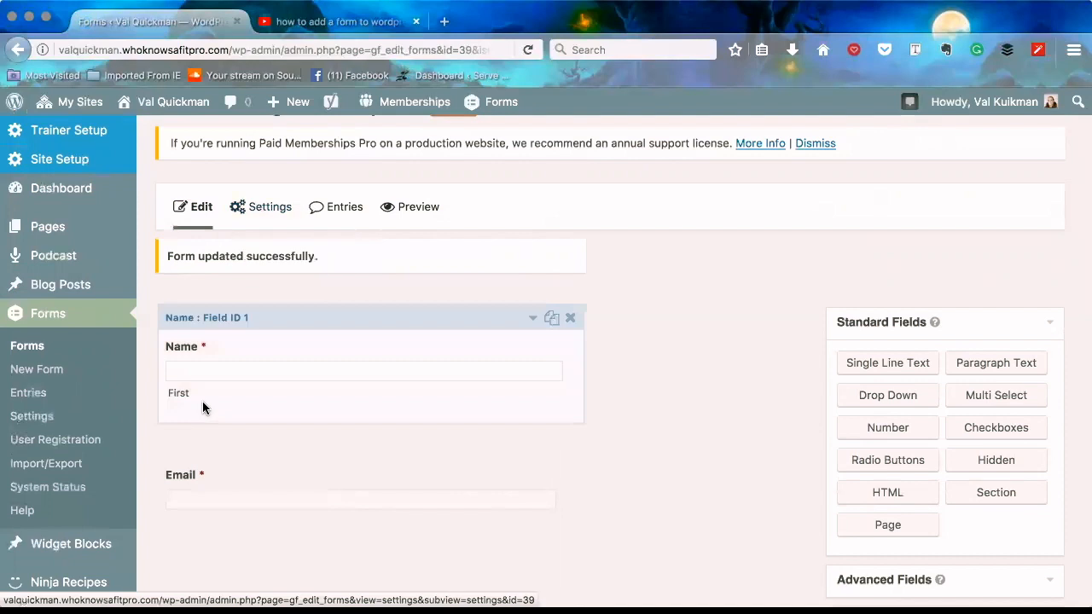
pyautogui.scroll(-1, 265, 304)
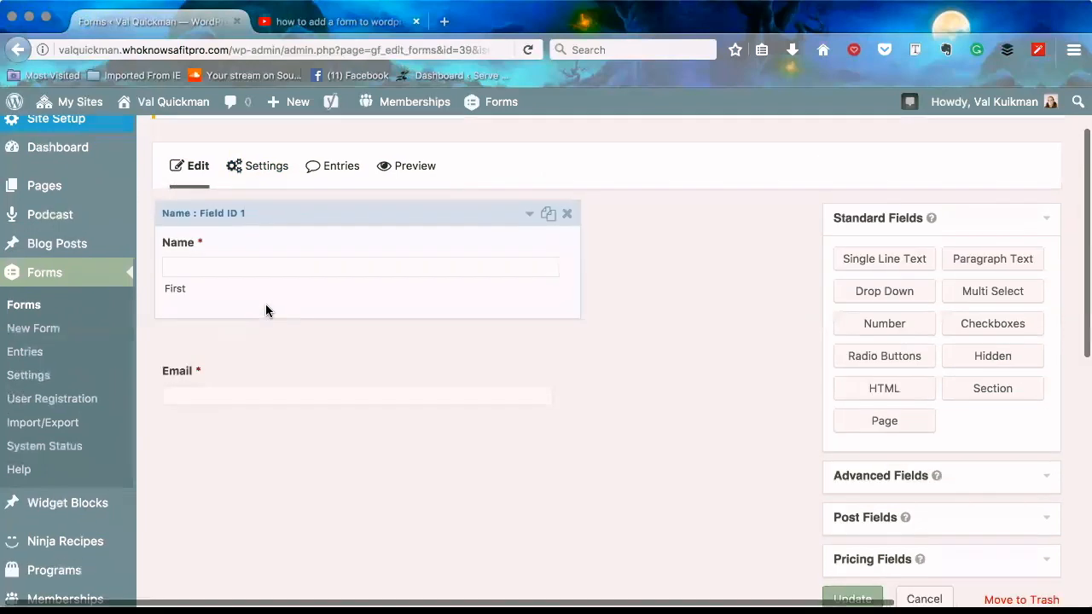
pyautogui.scroll(-1, 213, 308)
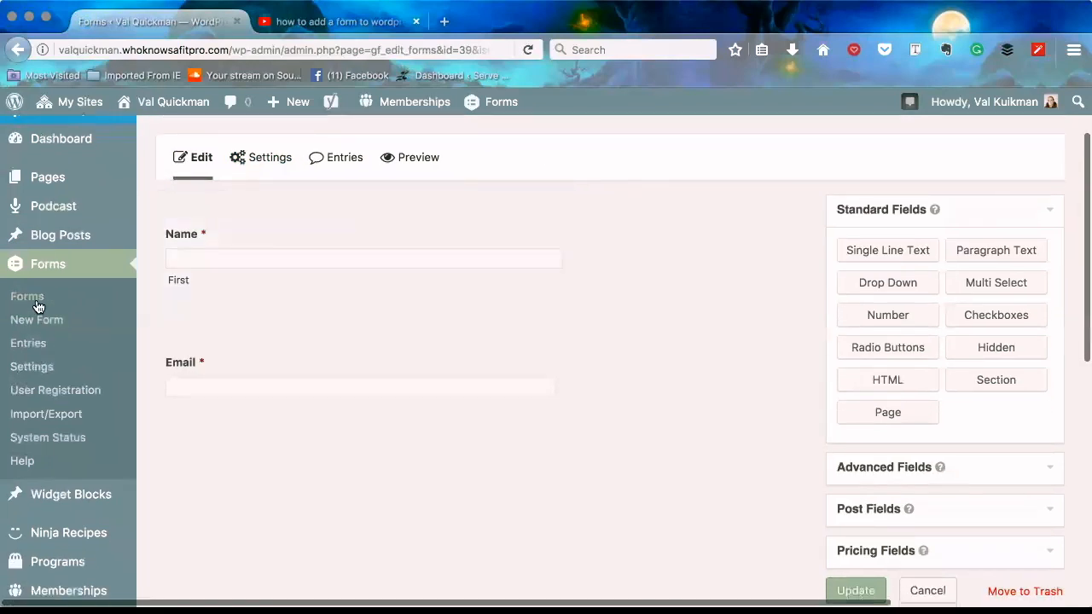
pyautogui.click(37, 306)
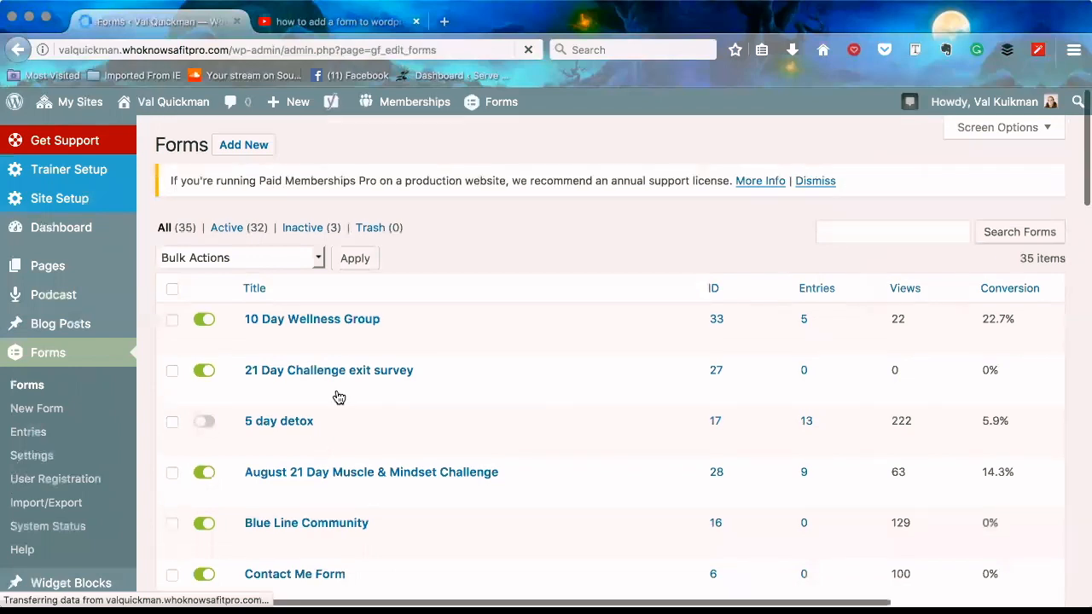
pyautogui.scroll(-5, 339, 397)
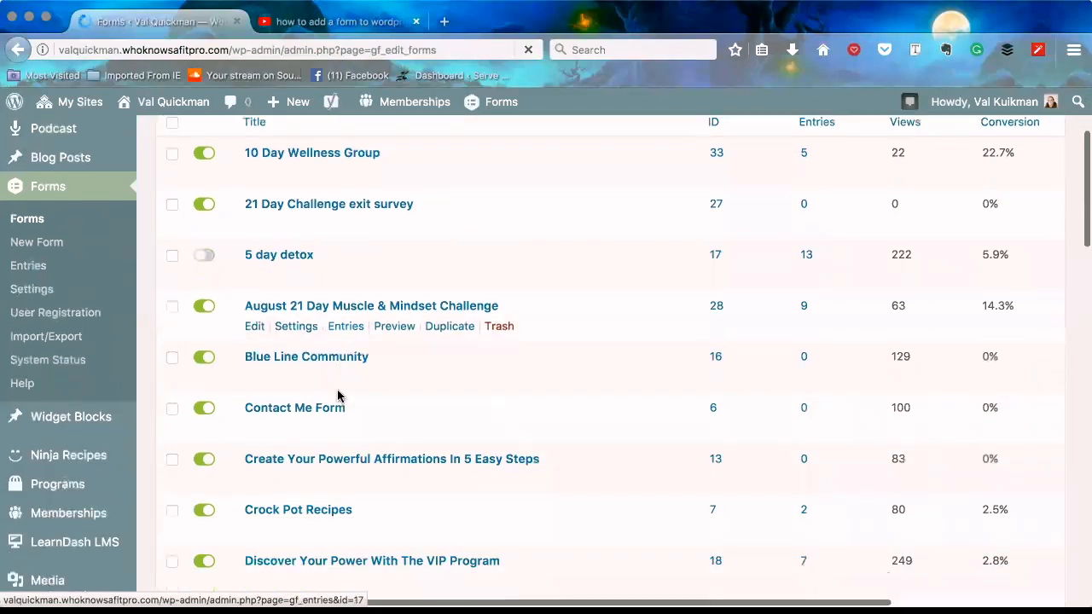
# Deactivate the Meal Planning Made Easy form in the forms list.
pyautogui.scroll(-10, 338, 397)
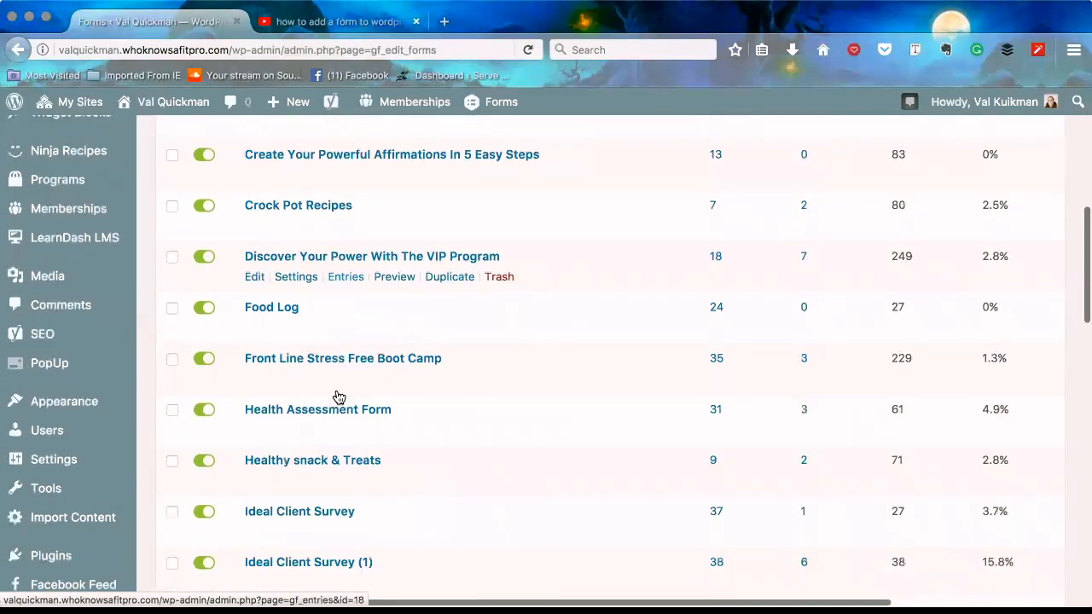
pyautogui.scroll(-1, 338, 397)
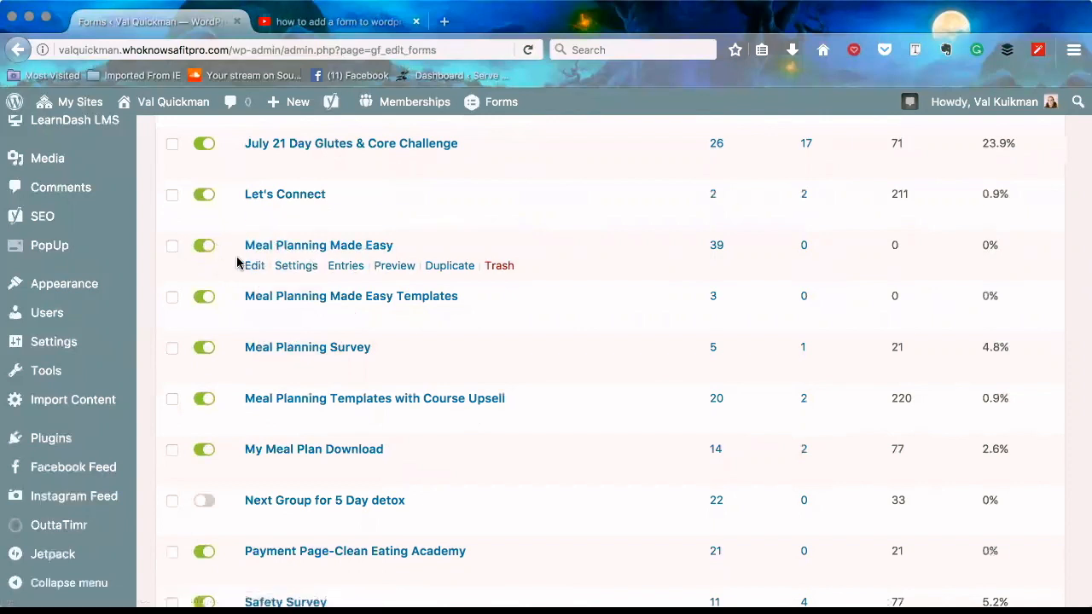
pyautogui.click(205, 247)
pyautogui.moveTo(278, 276)
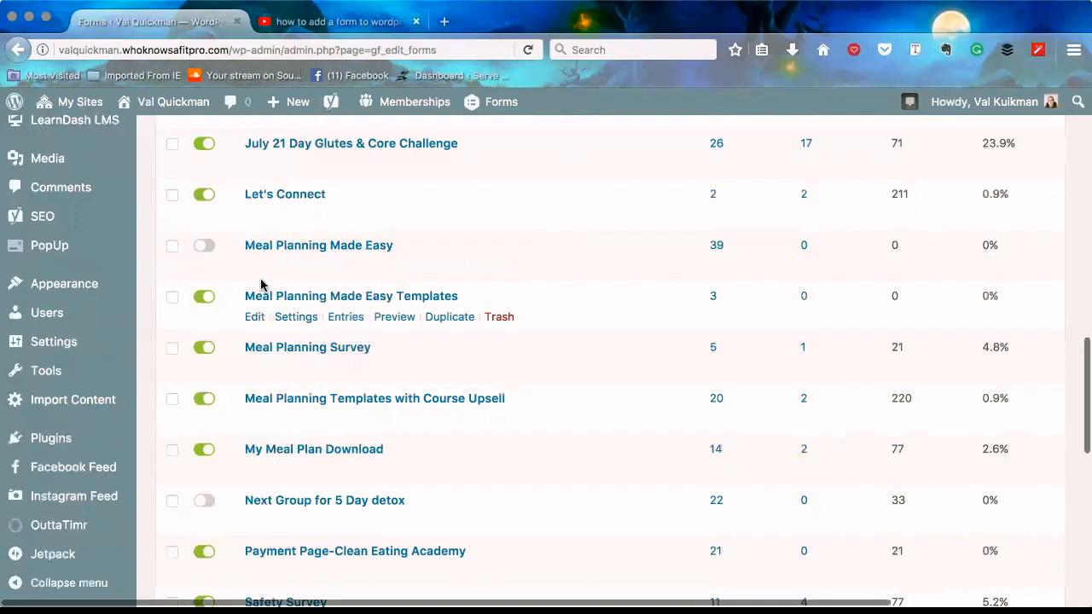
# Leave the forms list and open the list of all the site's pages.
pyautogui.scroll(2, 261, 285)
pyautogui.scroll(10, 261, 285)
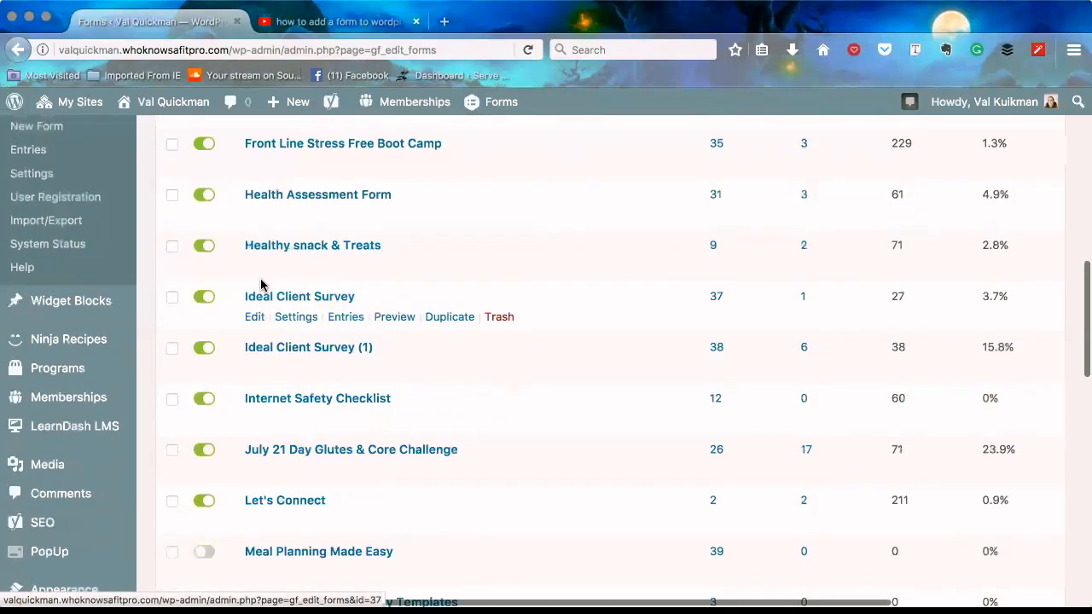
pyautogui.scroll(4, 261, 285)
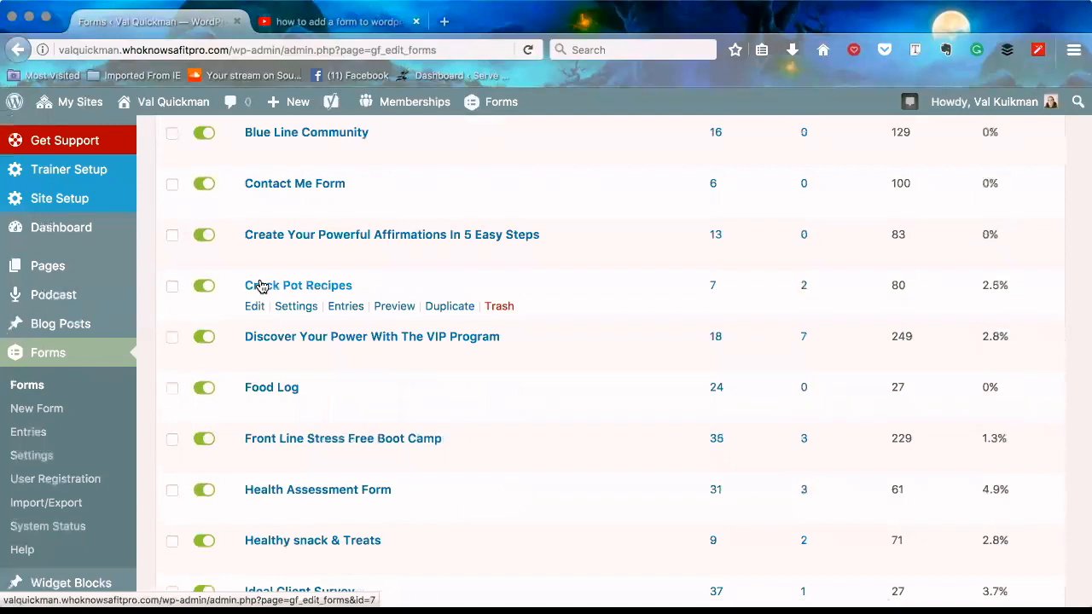
pyautogui.moveTo(59, 273)
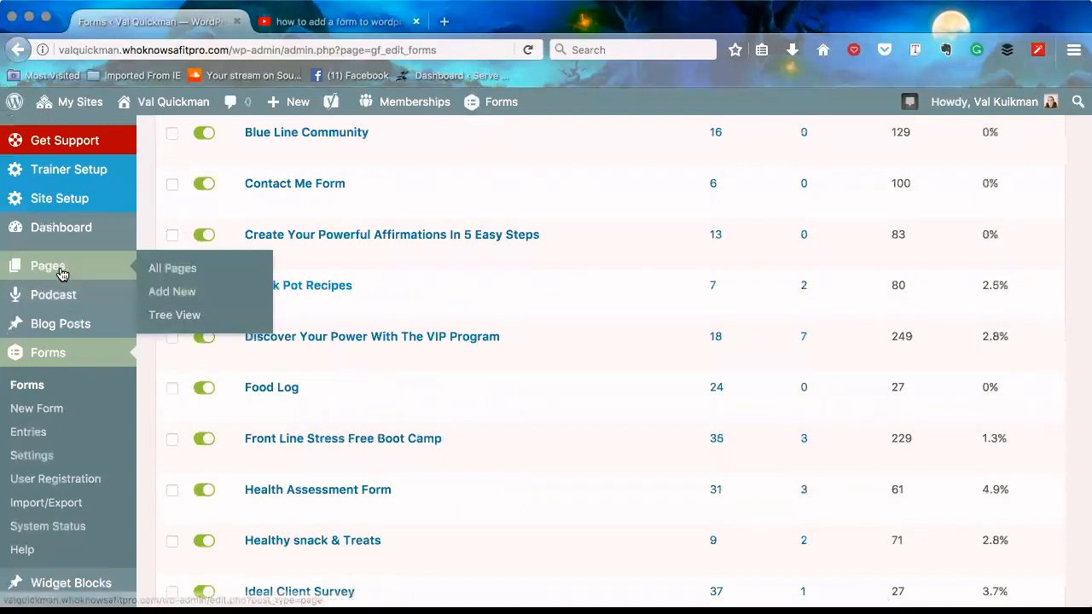
pyautogui.click(179, 272)
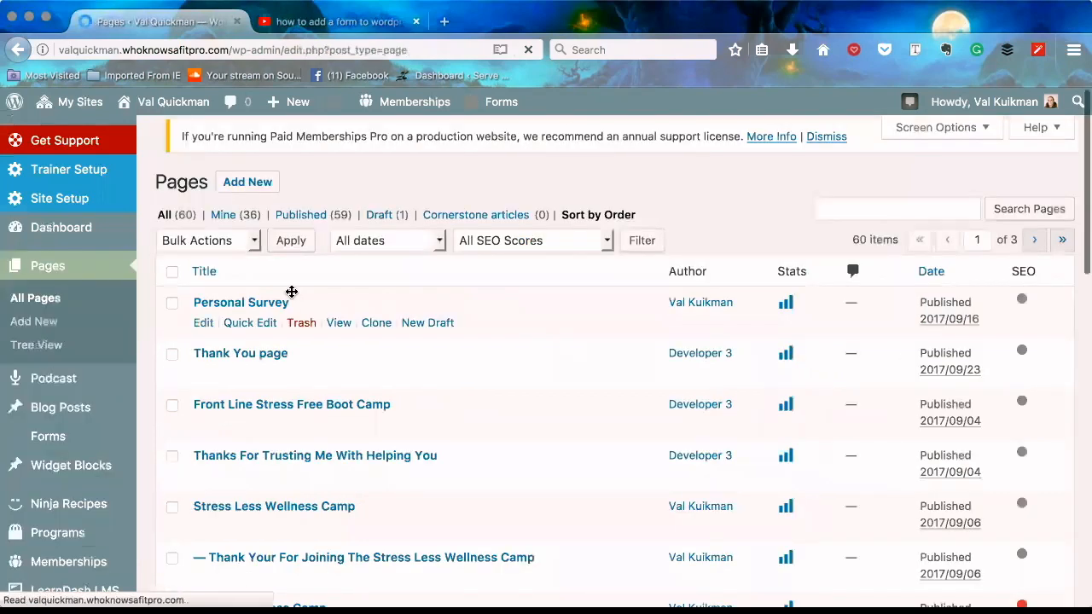
# Search the pages for "meal" and open the Meal Planning Made Easy page for editing.
pyautogui.scroll(-1, 659, 295)
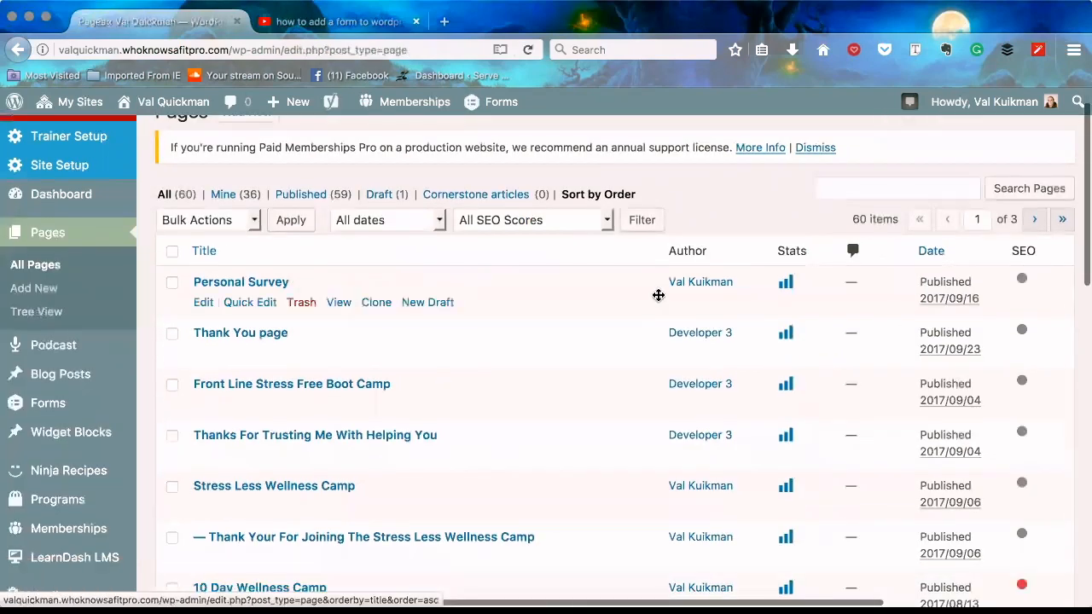
pyautogui.click(845, 189)
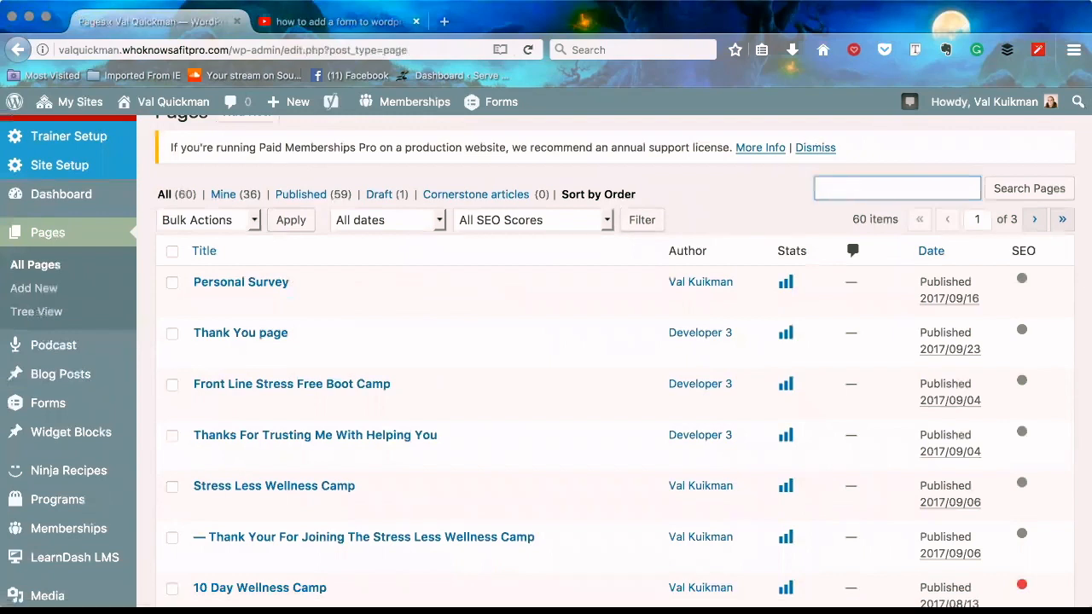
pyautogui.write('meal')
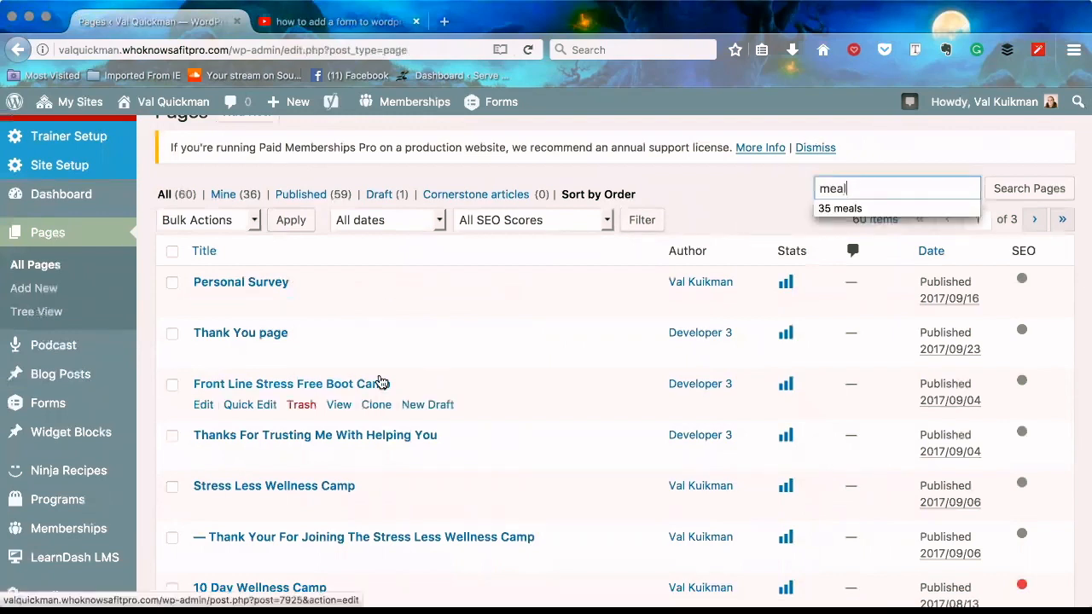
pyautogui.press('Return')
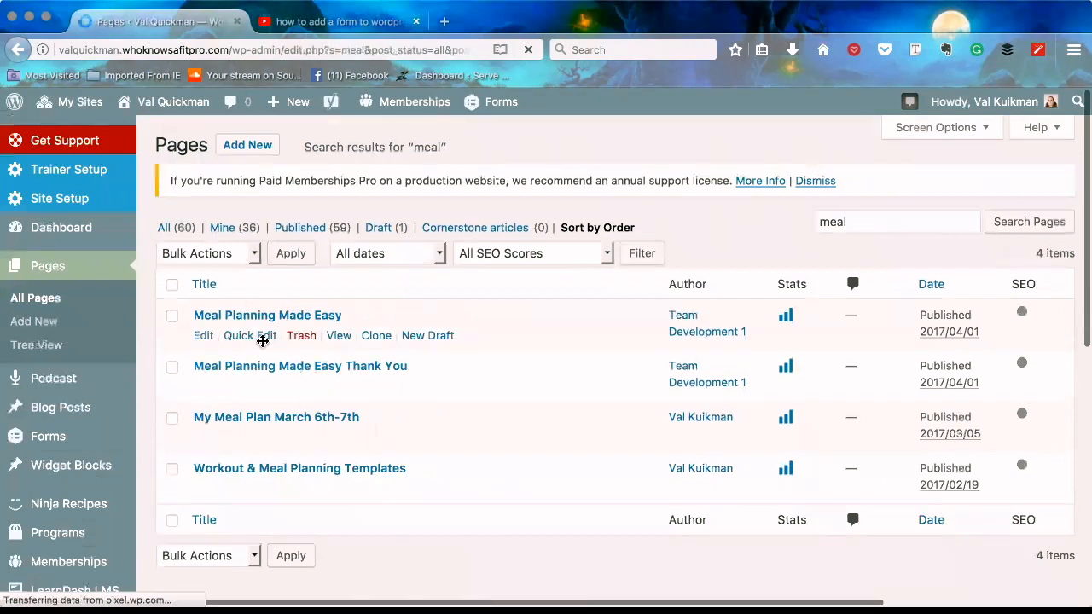
pyautogui.scroll(-1, 263, 340)
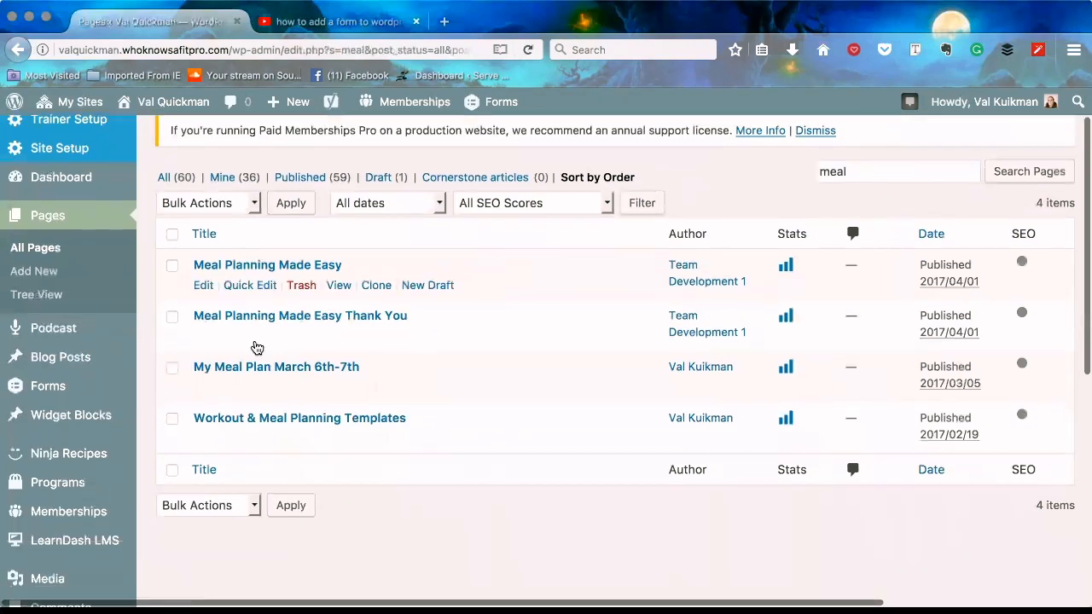
pyautogui.click(200, 286)
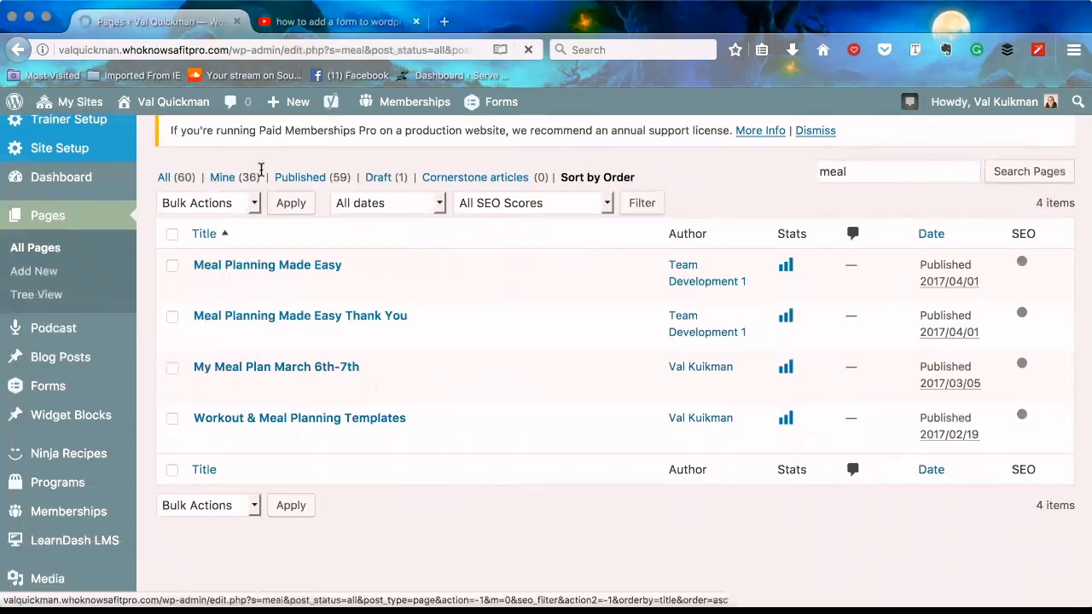
pyautogui.scroll(1, 286, 367)
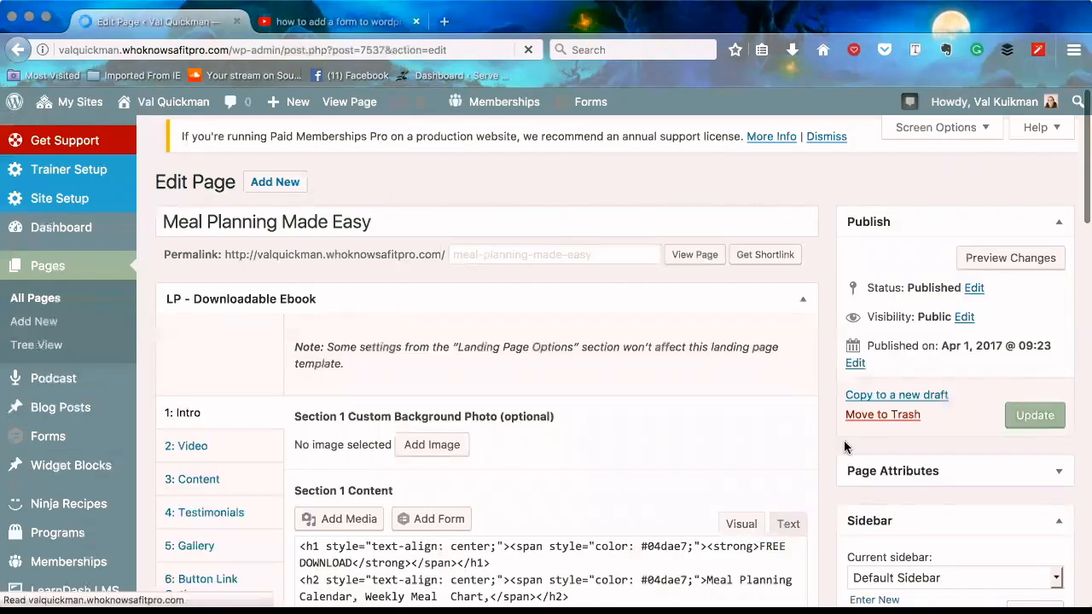
# Expand the page attributes to check the template, and read through the Section 1 intro content and photo.
pyautogui.scroll(-5, 844, 441)
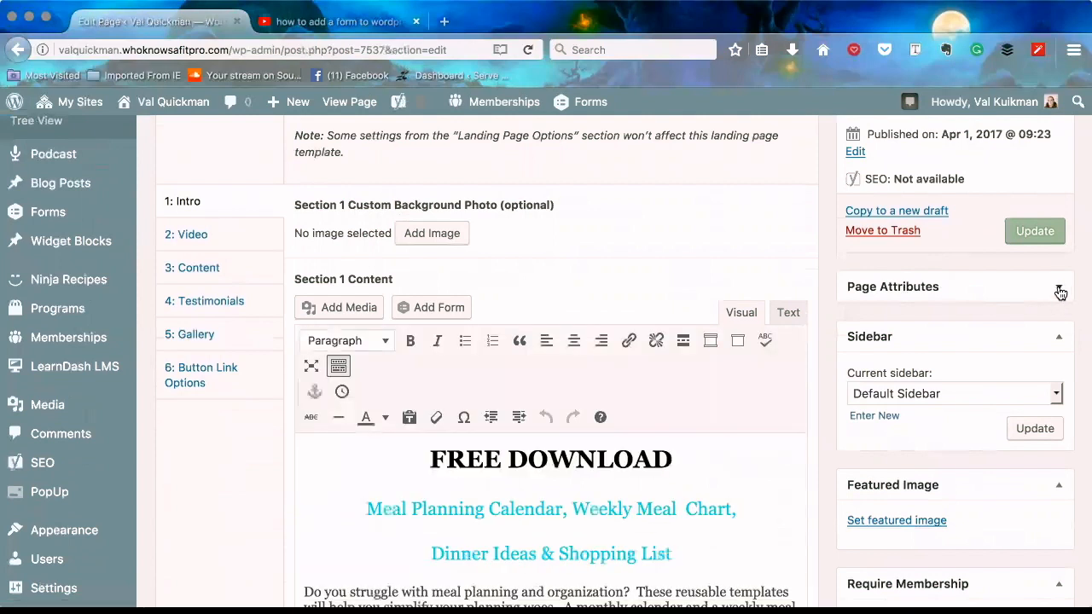
pyautogui.click(1059, 290)
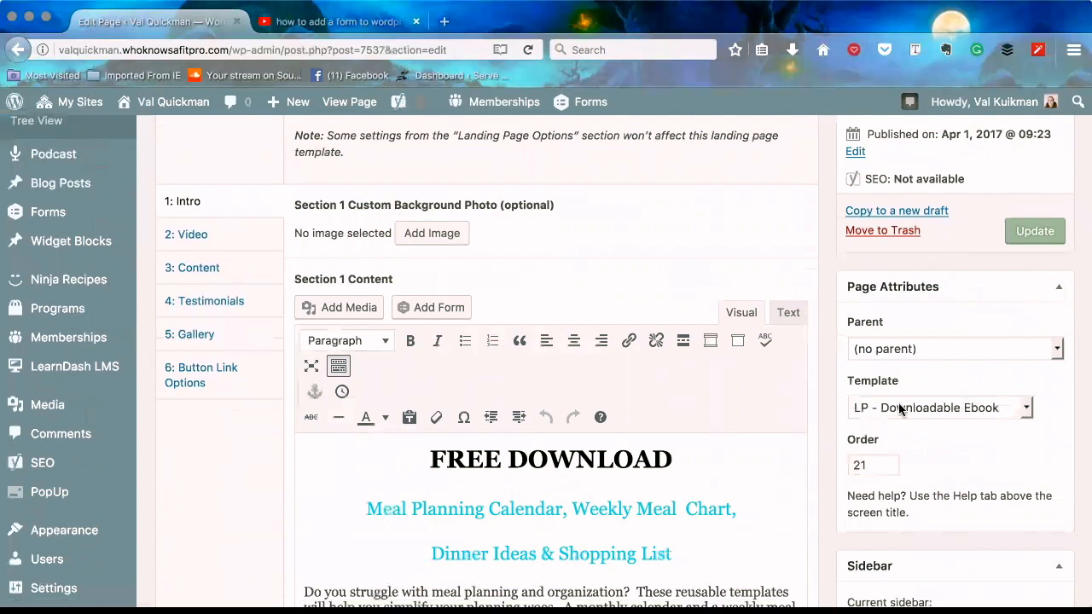
pyautogui.scroll(-5, 900, 409)
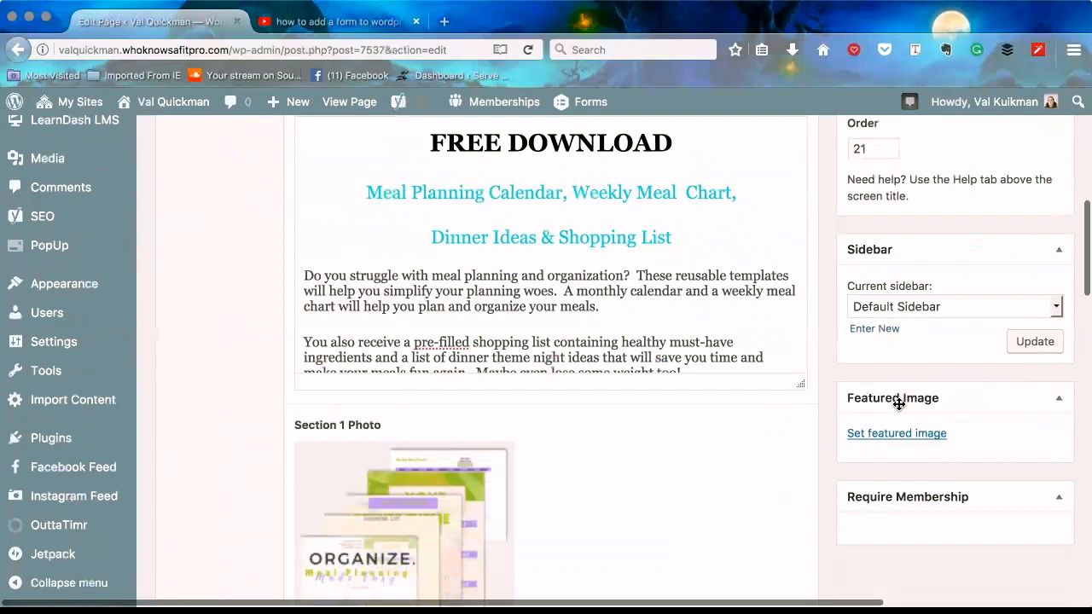
pyautogui.scroll(-3, 477, 425)
pyautogui.scroll(3, 600, 332)
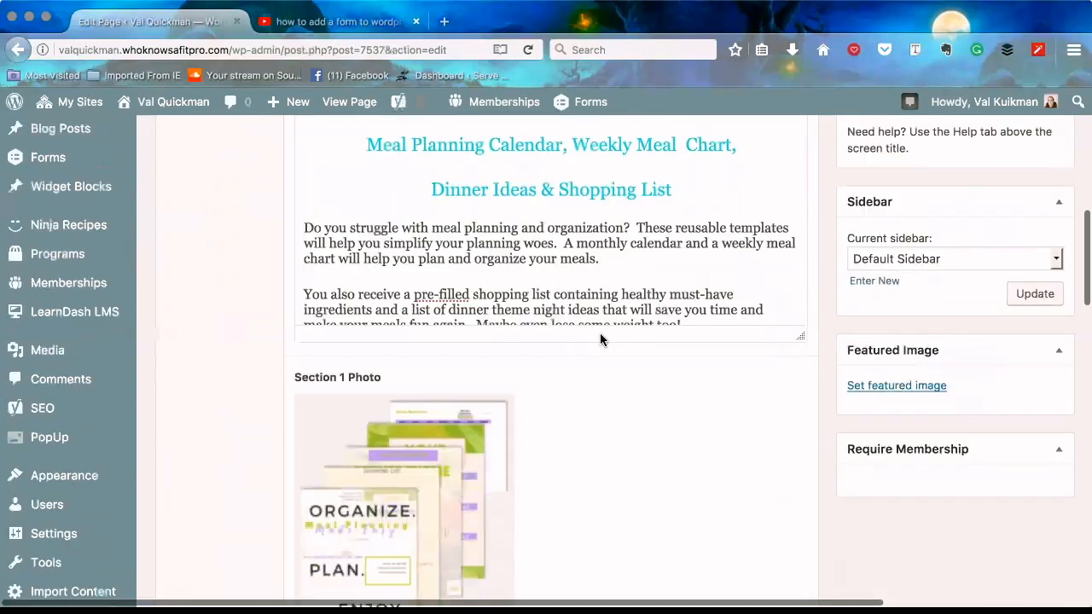
pyautogui.scroll(3, 600, 338)
pyautogui.scroll(-1, 441, 293)
pyautogui.scroll(-2, 442, 292)
pyautogui.scroll(4, 441, 293)
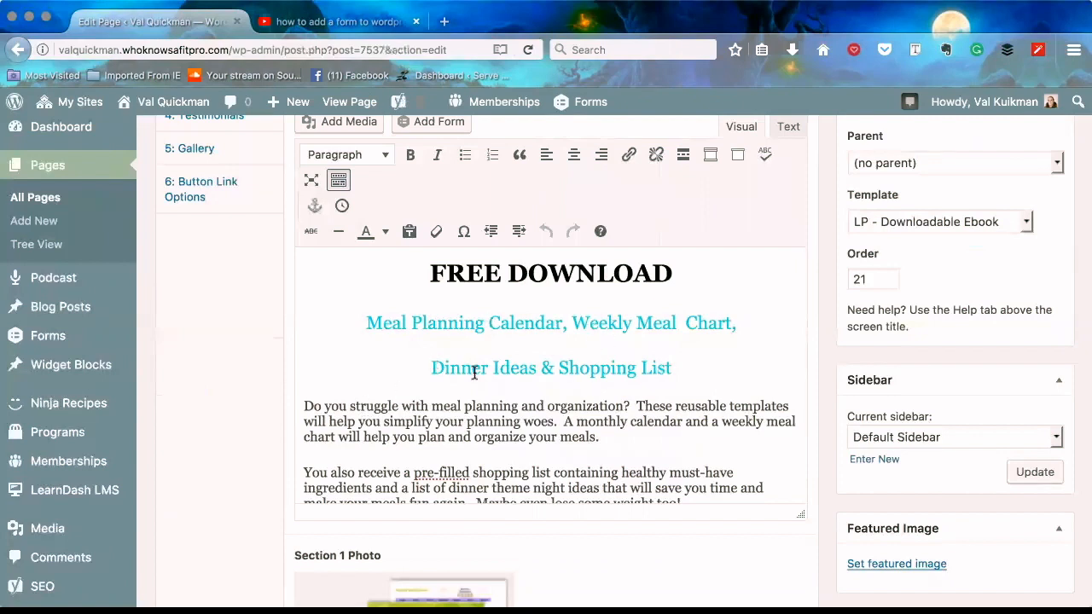
pyautogui.scroll(-5, 604, 350)
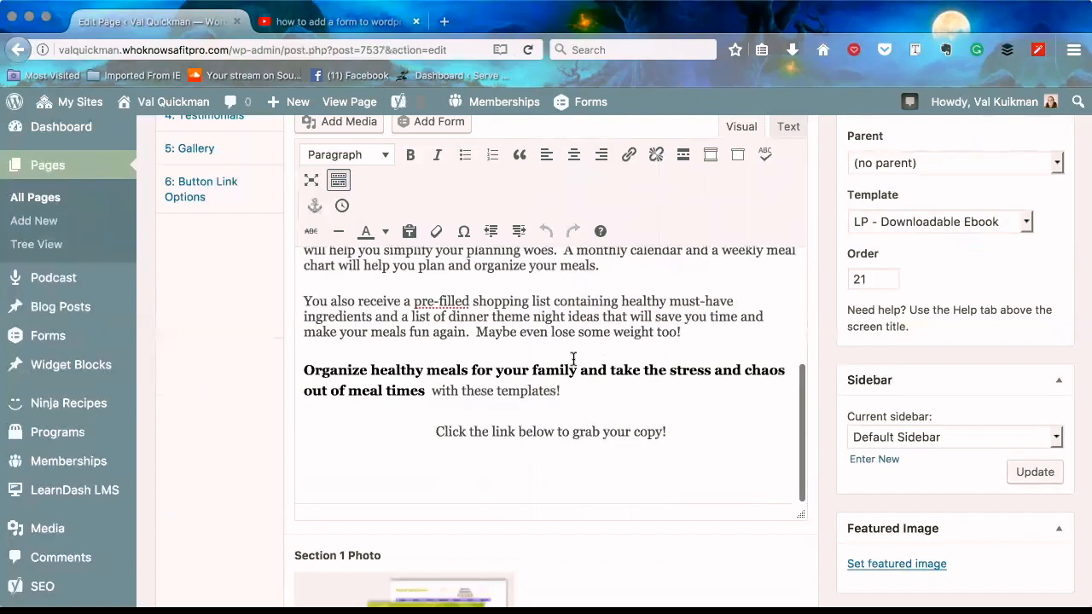
pyautogui.scroll(5, 551, 373)
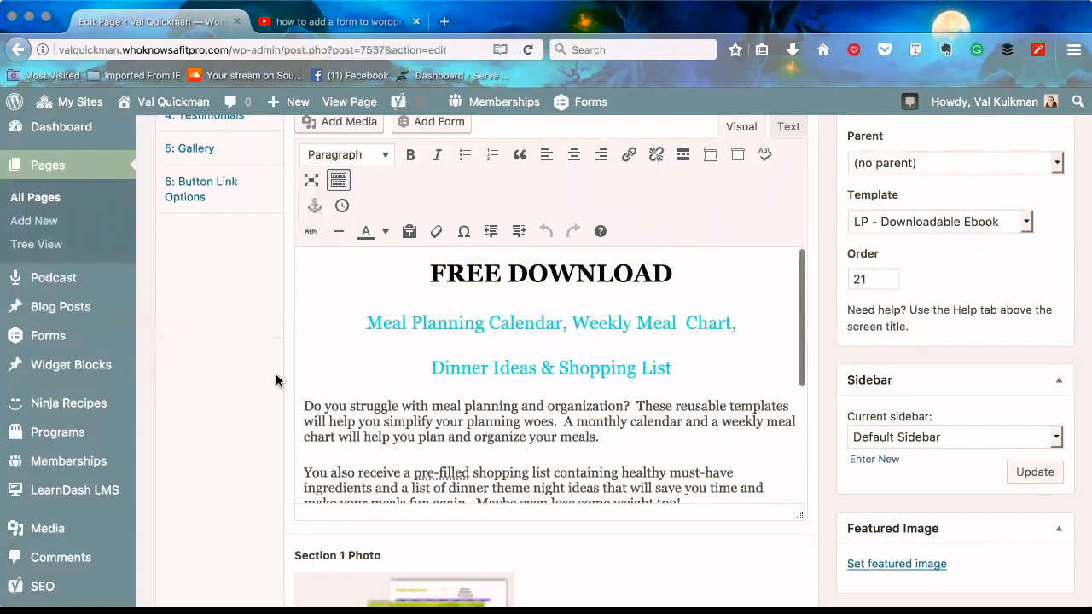
# Review the landing page's Video, Content, Testimonials and Gallery sections and their display settings.
pyautogui.scroll(5, 275, 380)
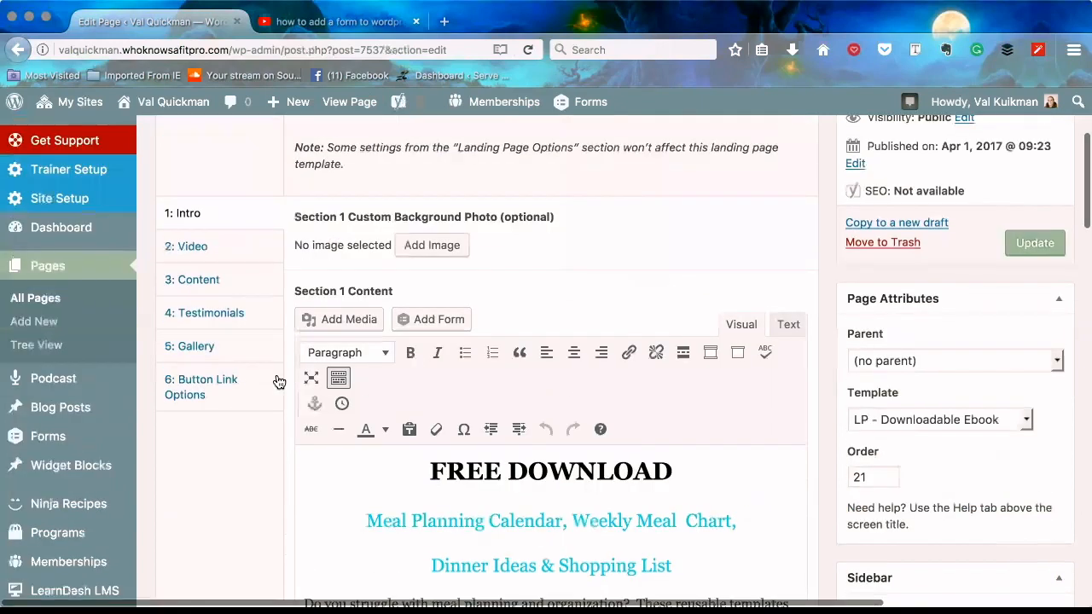
pyautogui.click(239, 251)
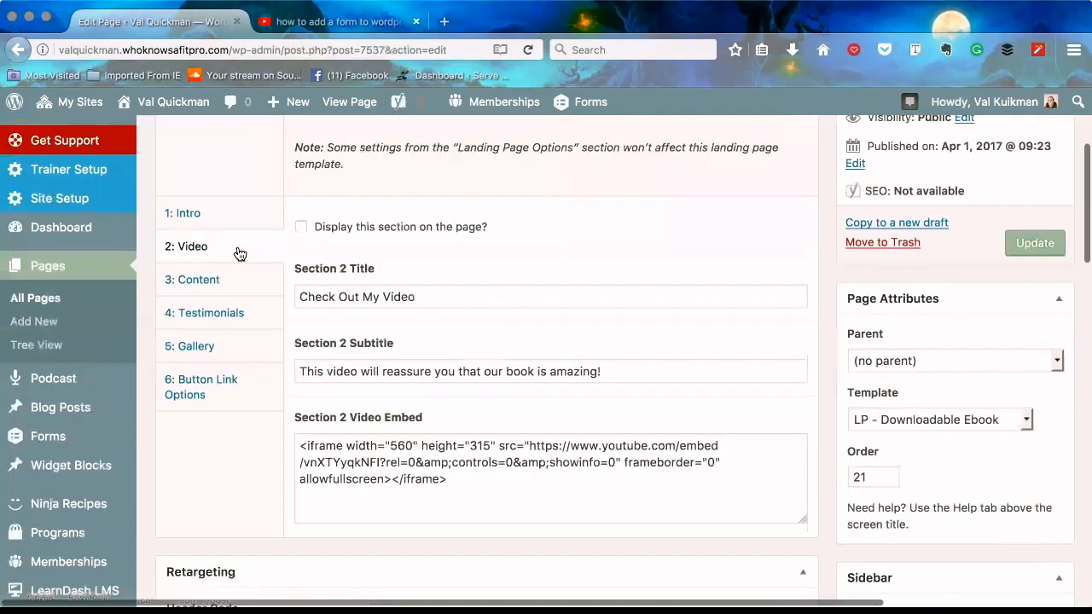
pyautogui.click(230, 286)
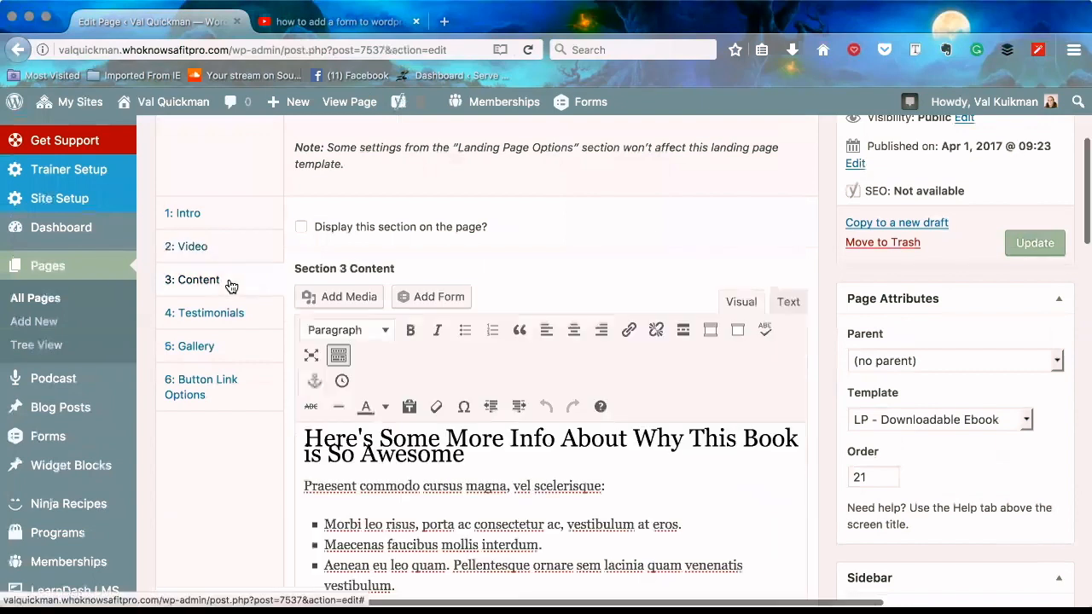
pyautogui.click(227, 245)
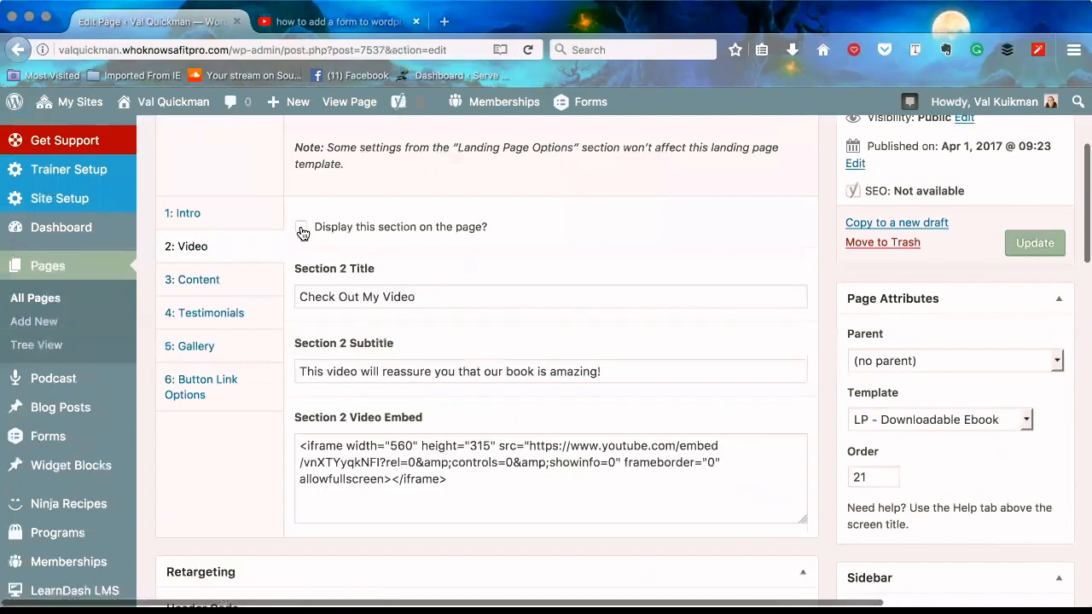
pyautogui.click(220, 285)
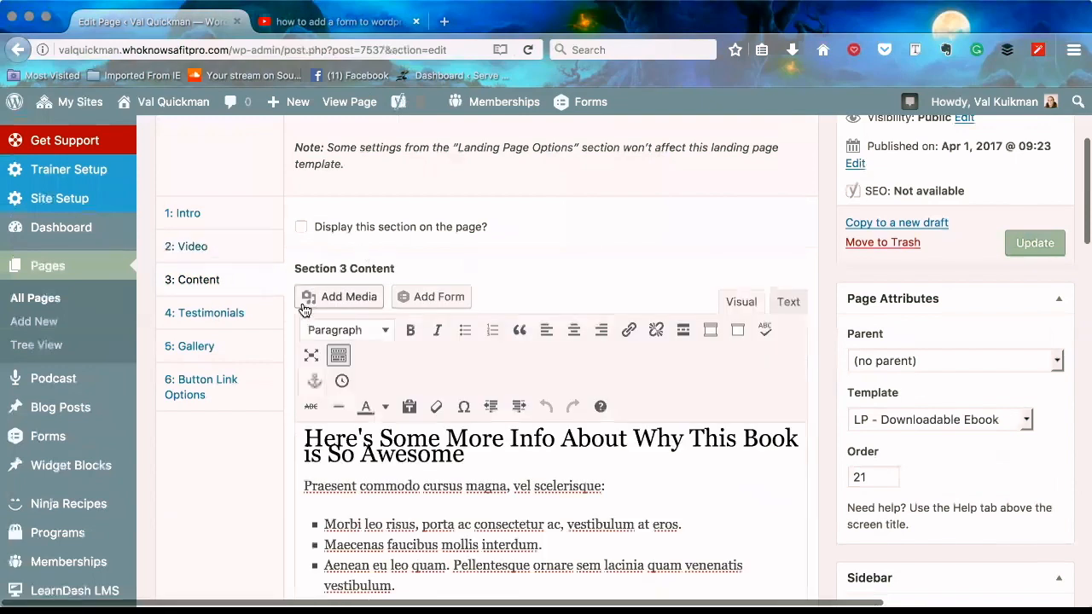
pyautogui.click(219, 314)
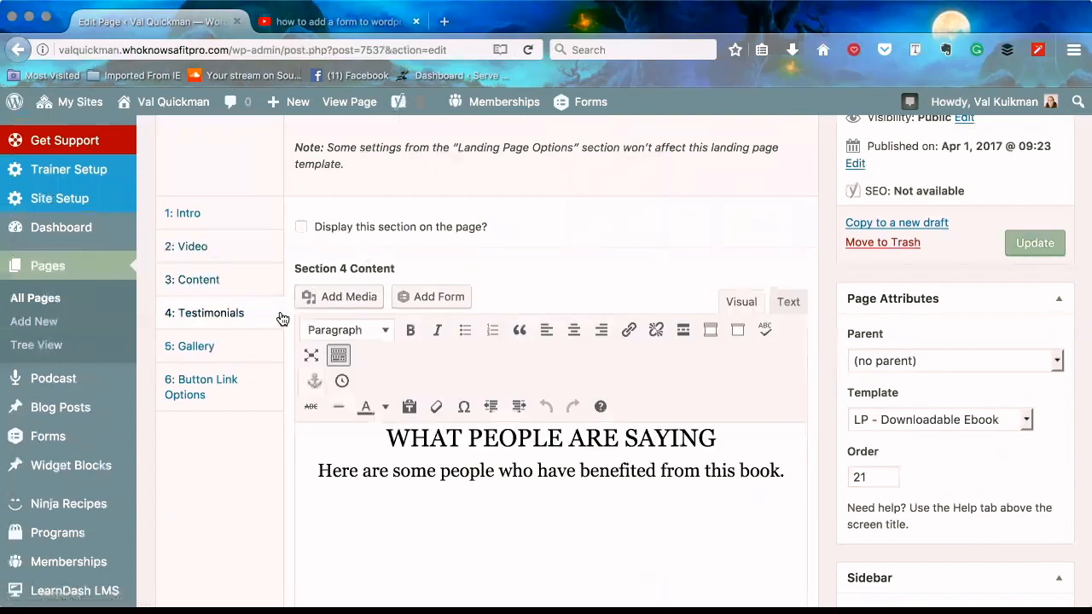
pyautogui.scroll(-10, 394, 520)
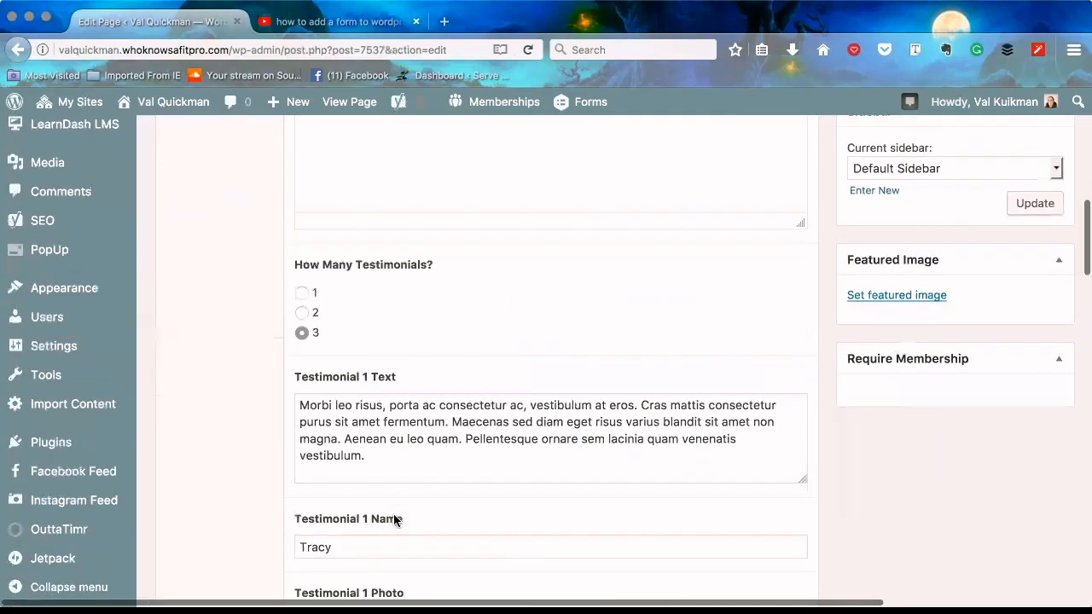
pyautogui.scroll(-15, 393, 525)
pyautogui.scroll(20, 393, 519)
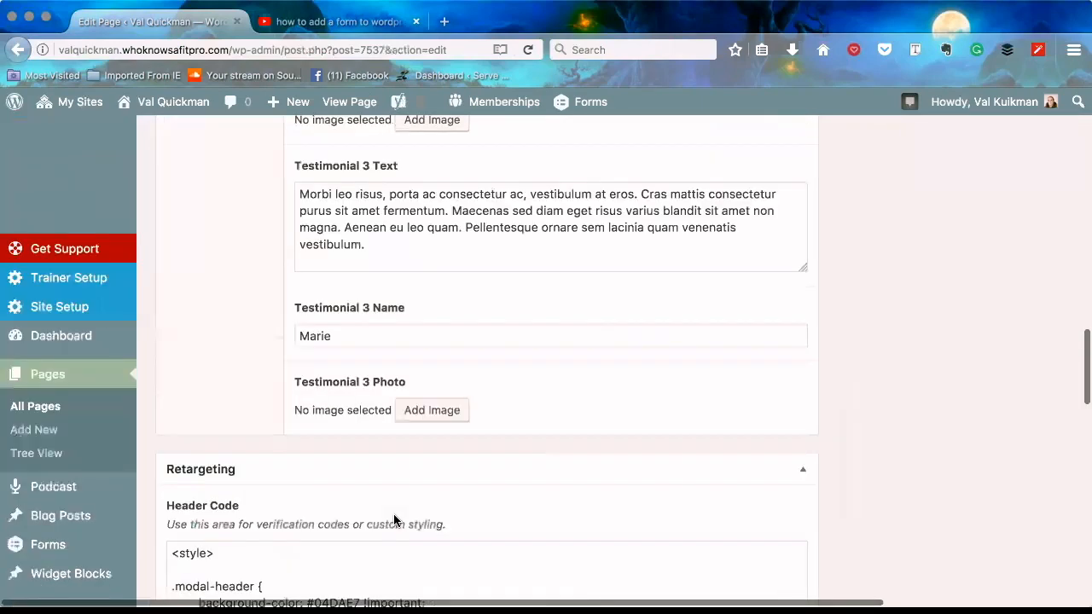
pyautogui.click(231, 525)
pyautogui.scroll(-3, 229, 516)
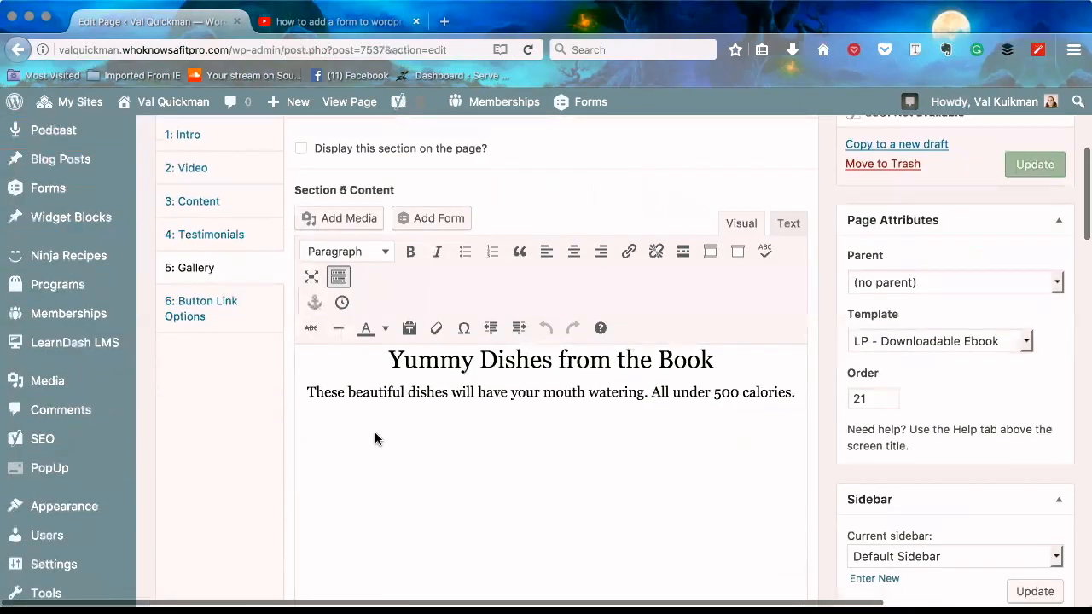
pyautogui.scroll(-10, 375, 432)
pyautogui.scroll(12, 375, 432)
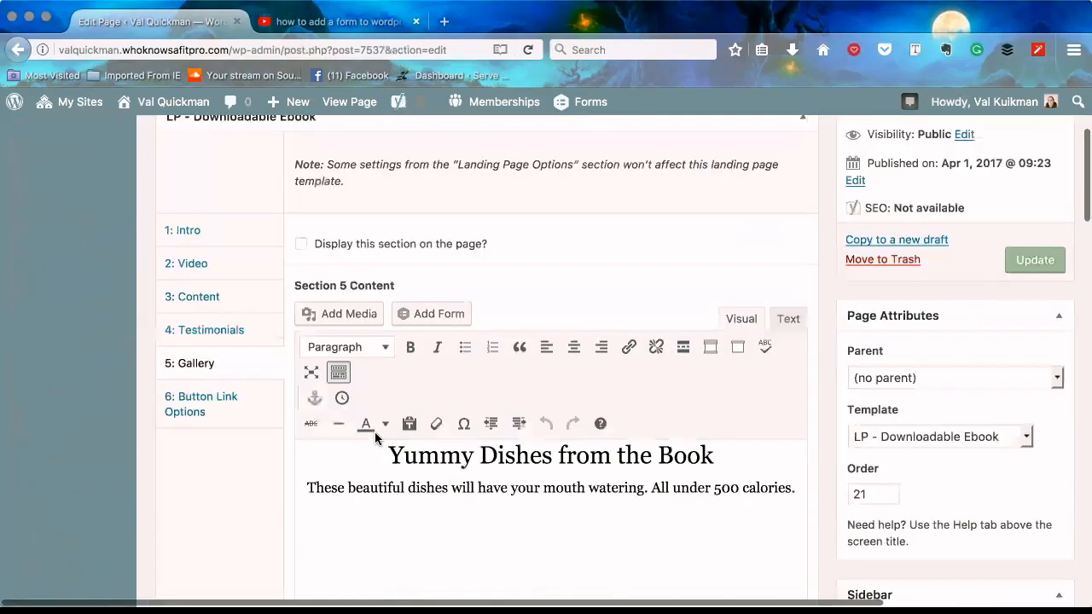
# Examine the landing page's Button Link Options, including link type, button text, progress bar and pop-up content.
pyautogui.click(220, 519)
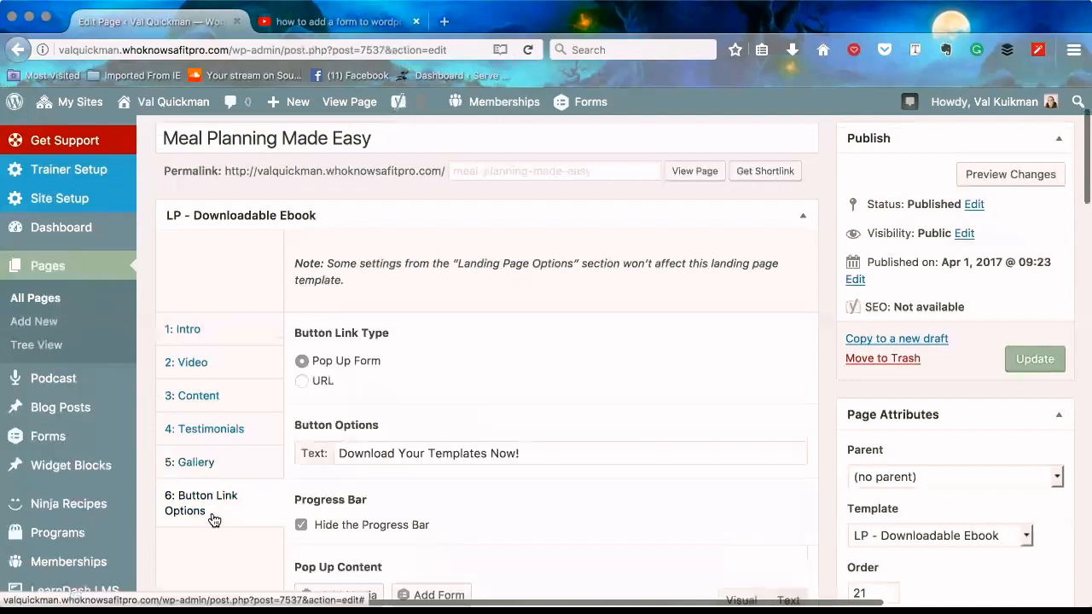
pyautogui.scroll(-1, 232, 507)
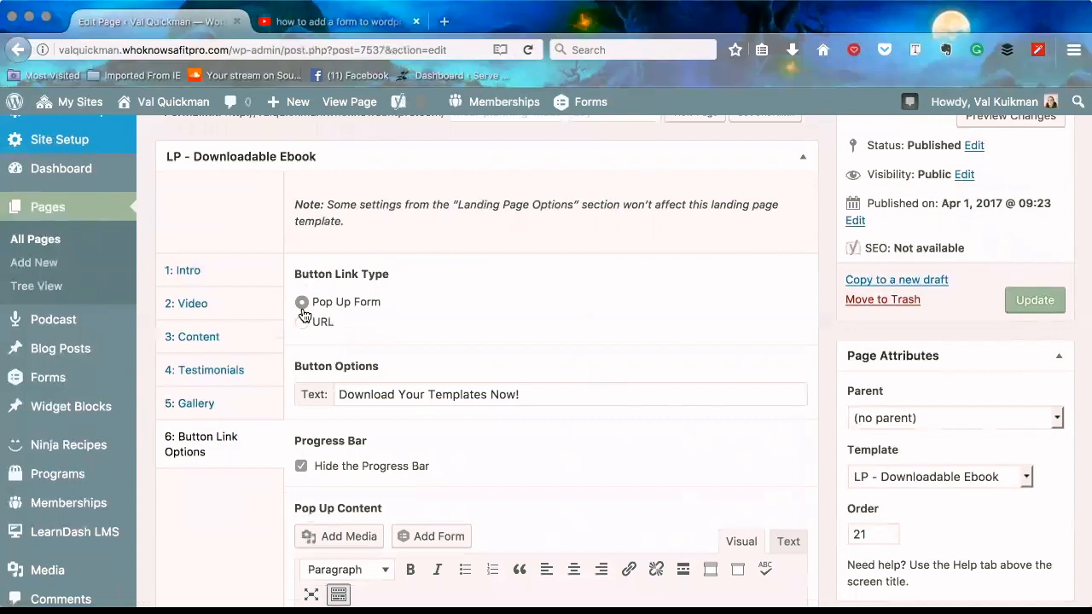
pyautogui.scroll(-5, 305, 316)
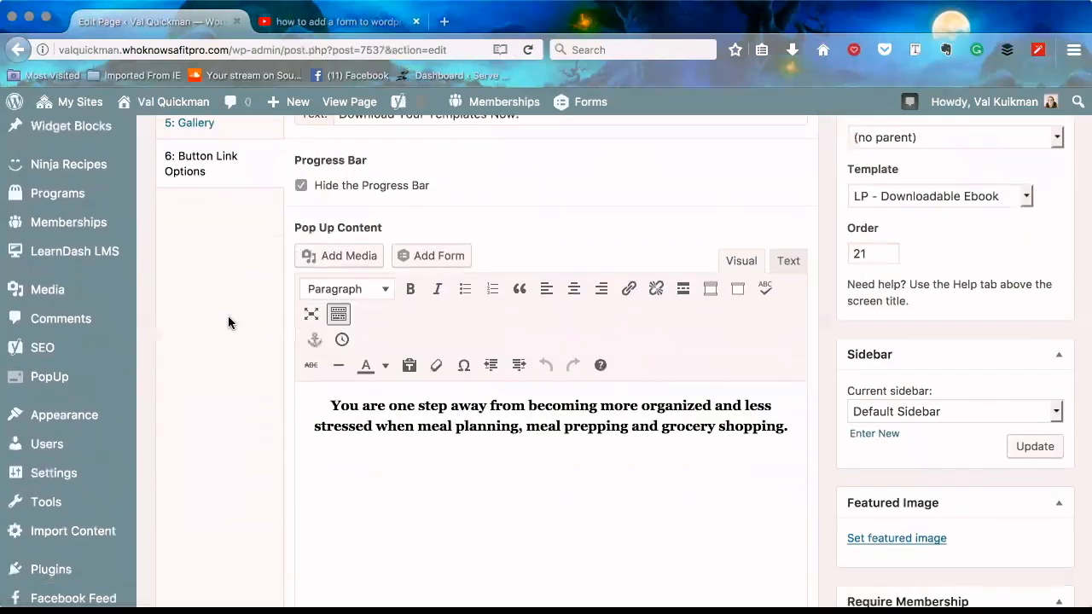
pyautogui.scroll(5, 228, 318)
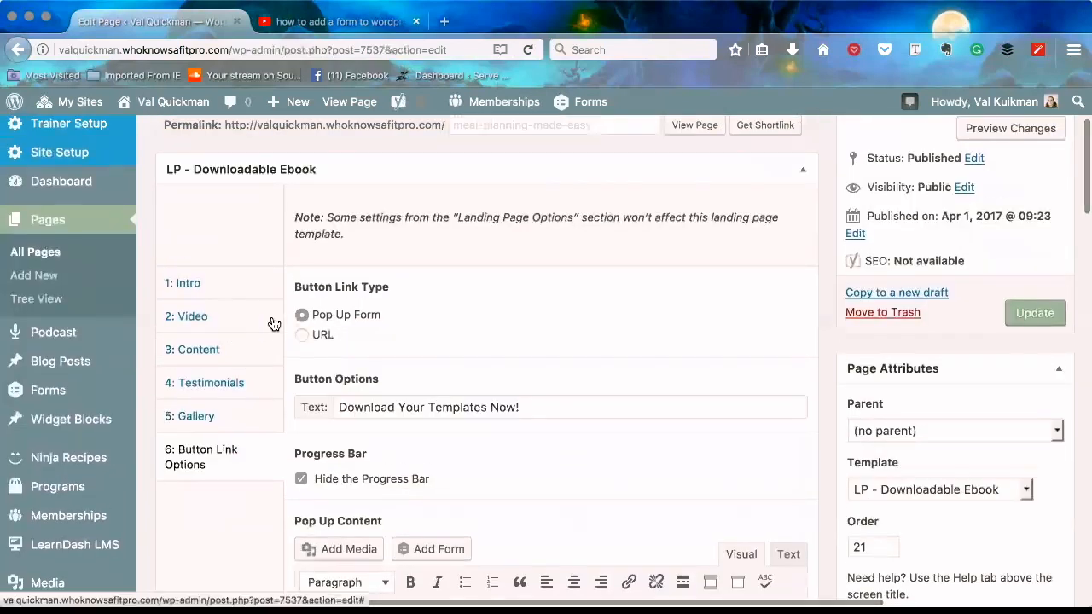
# Preview the landing page with Pop Up Form as the button link type, and review its free download offer and button.
pyautogui.click(303, 315)
pyautogui.scroll(2, 472, 348)
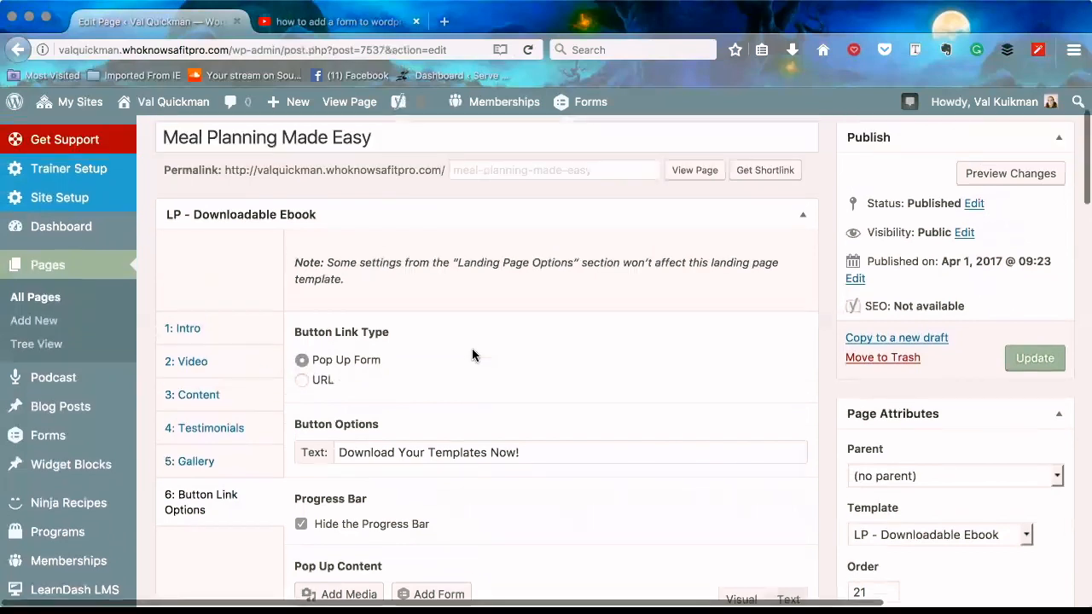
pyautogui.click(981, 250)
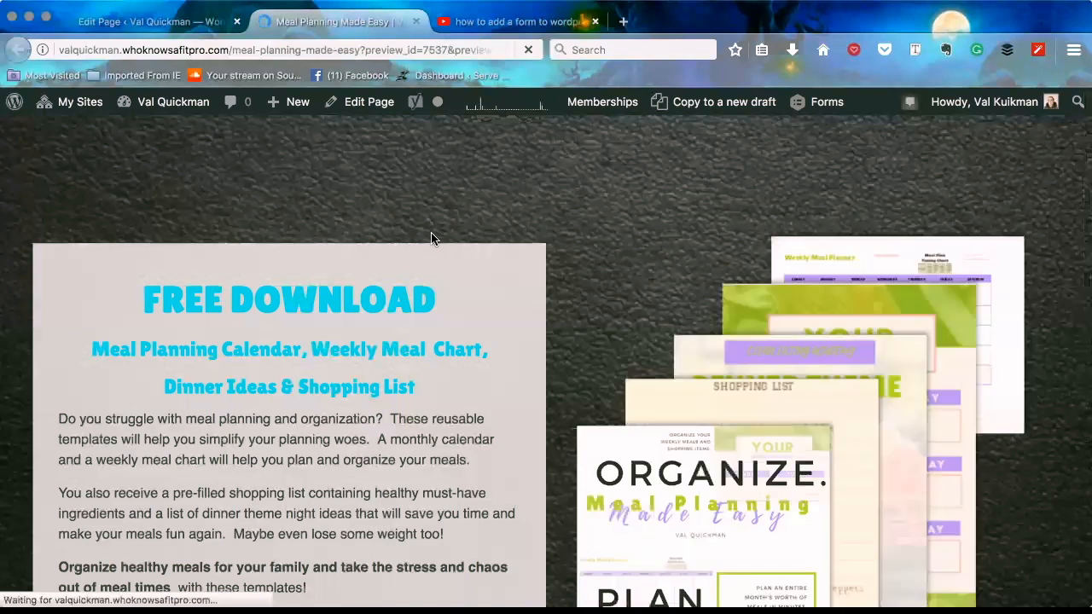
pyautogui.scroll(-3, 413, 340)
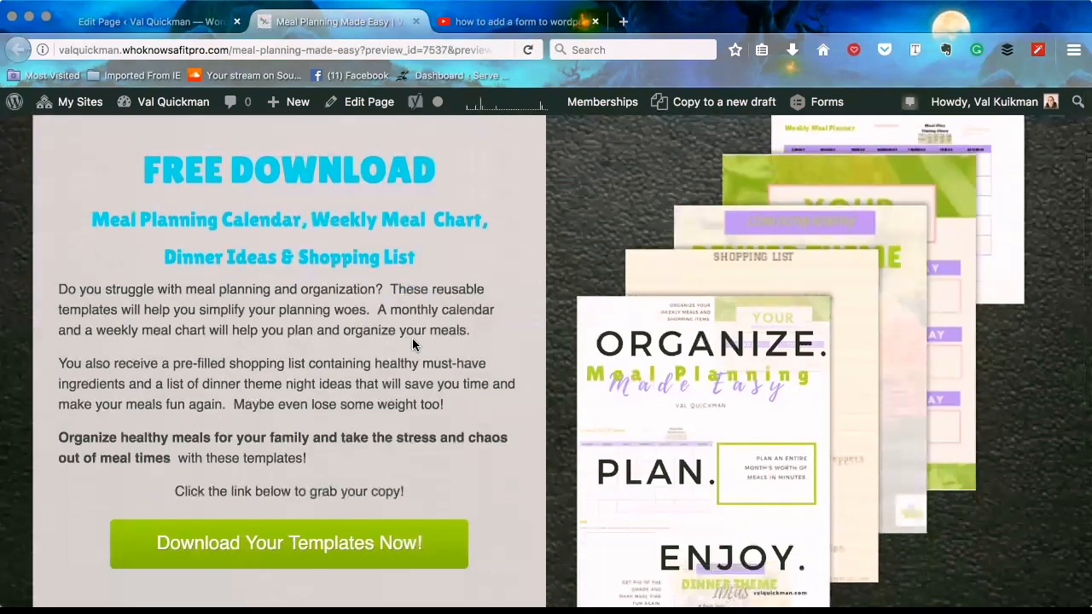
pyautogui.scroll(-2, 354, 473)
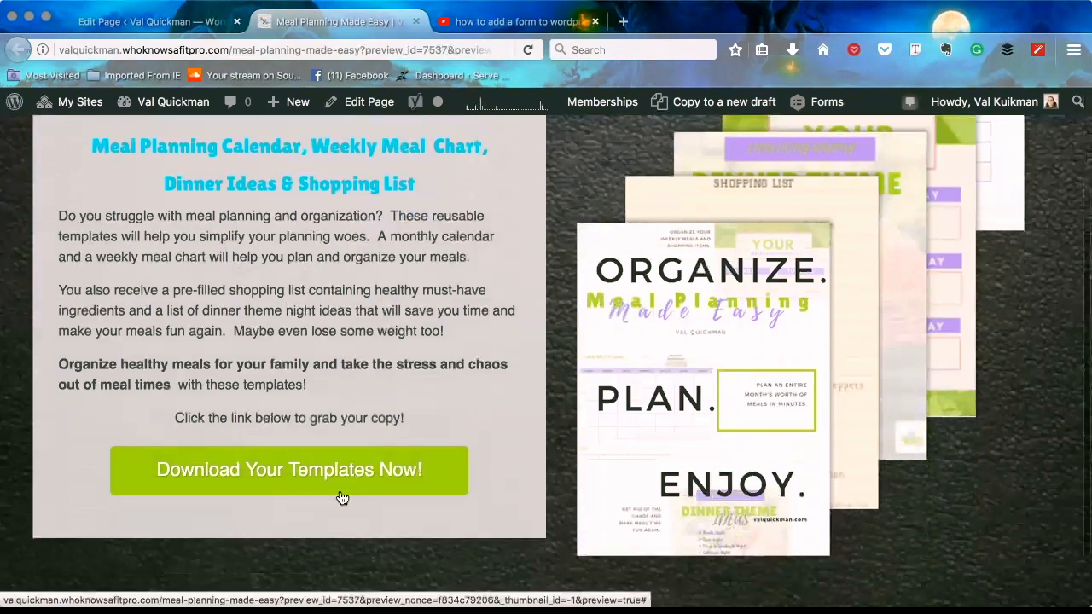
pyautogui.scroll(2, 331, 410)
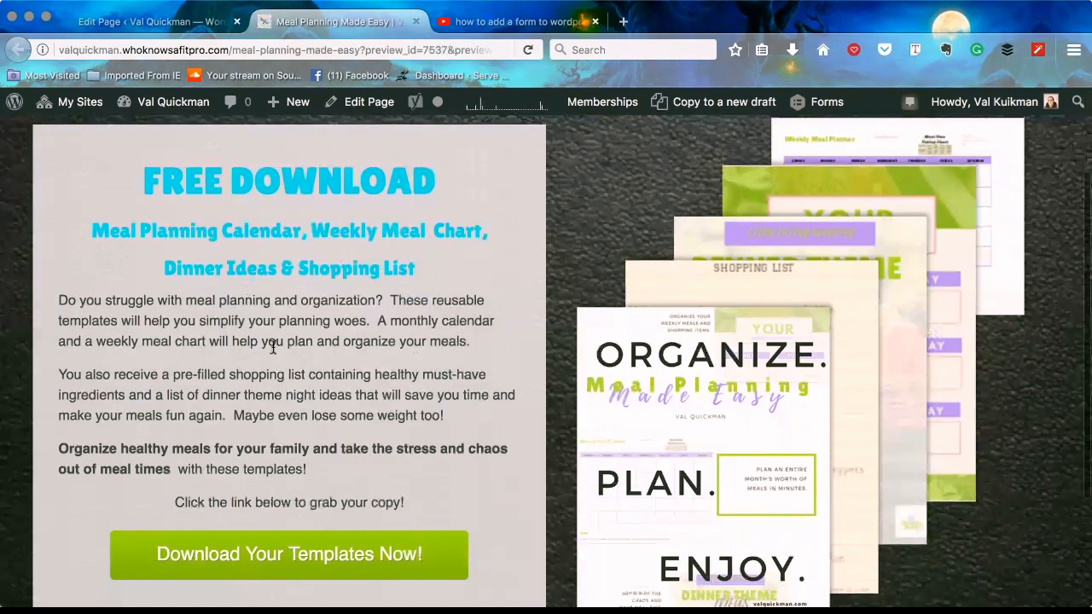
pyautogui.scroll(-2, 369, 506)
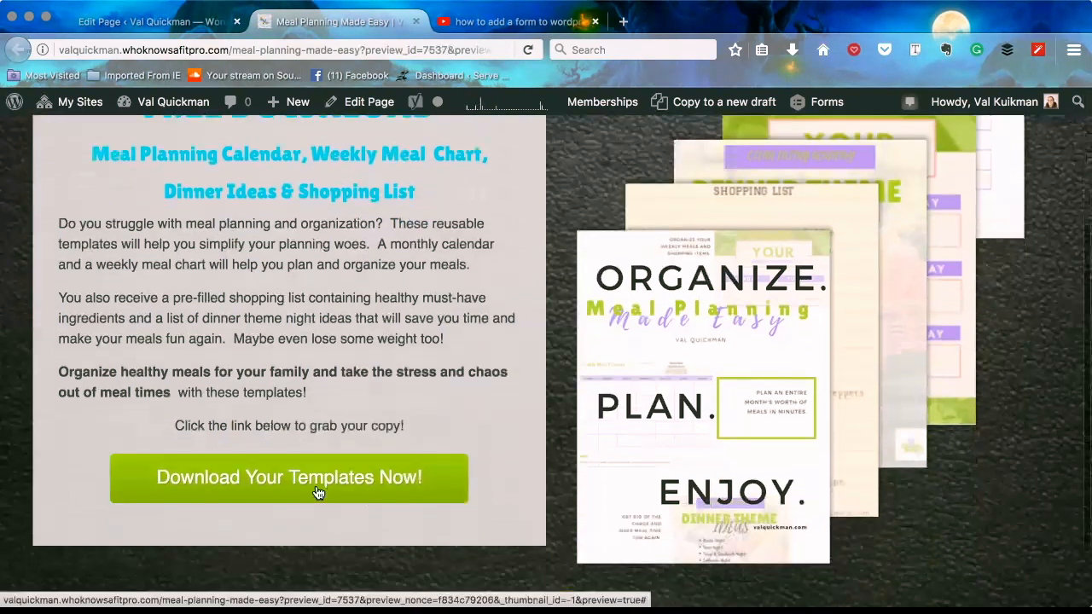
# Open the landing page's download pop-up from the preview and check its Name and Email entry fields.
pyautogui.click(266, 483)
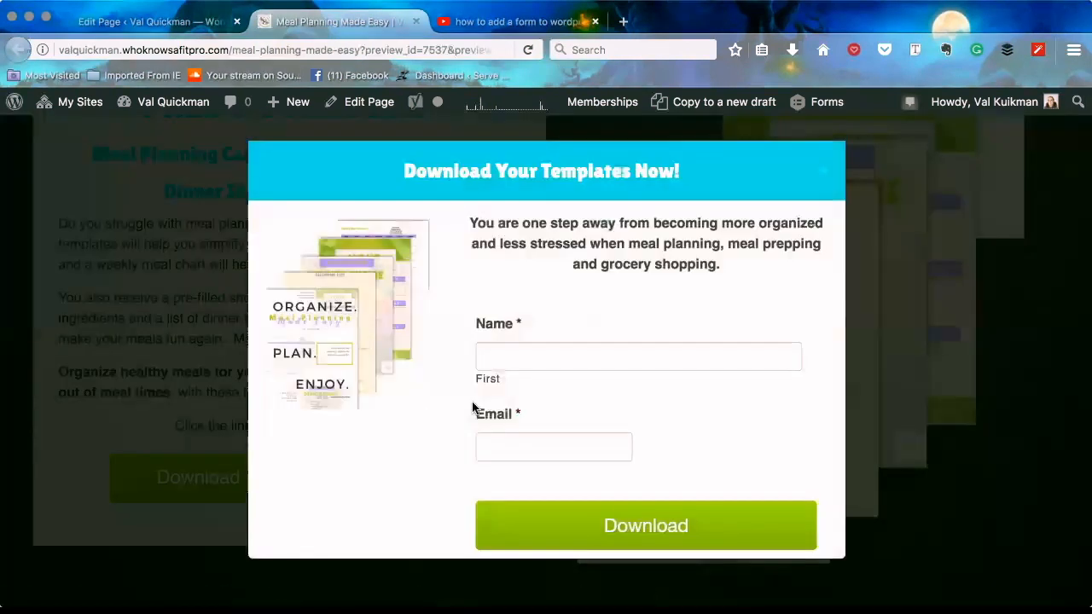
pyautogui.click(502, 349)
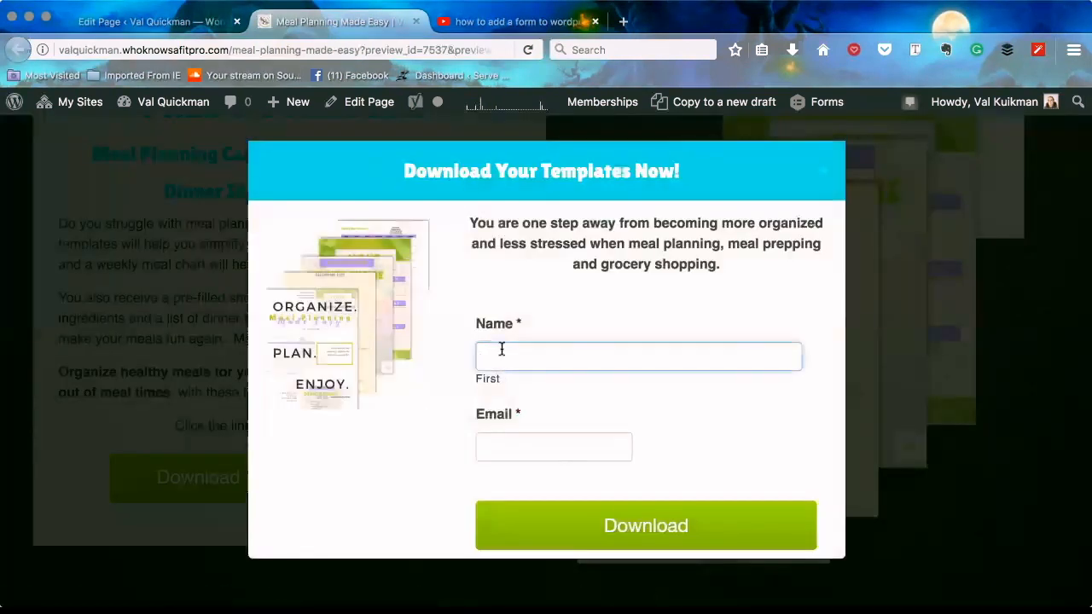
pyautogui.click(503, 444)
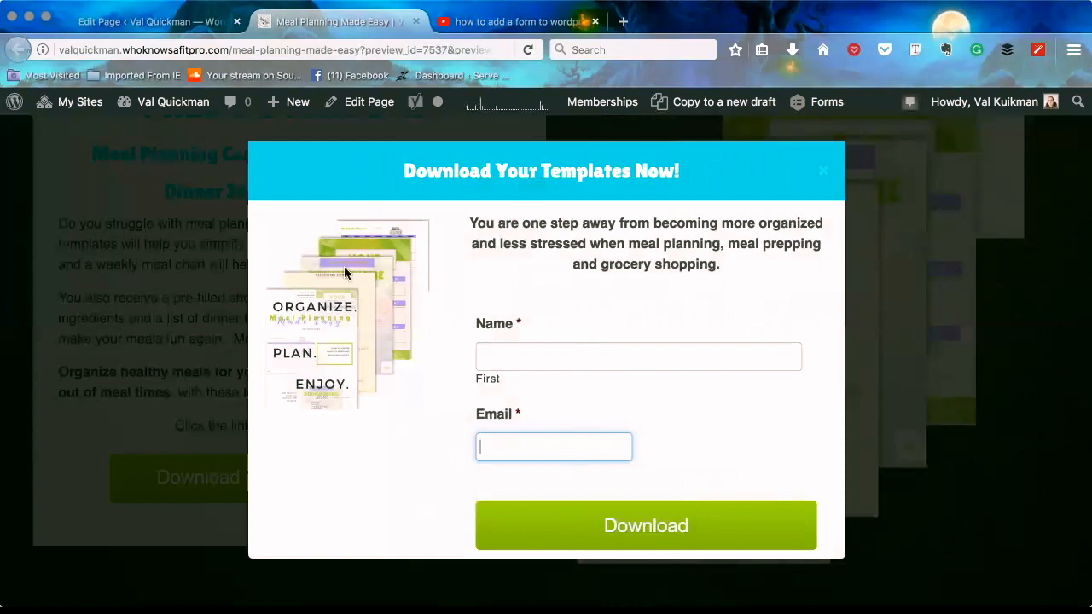
# Compare the previewed landing page's address with the permalink slug in the page editor.
pyautogui.click(144, 28)
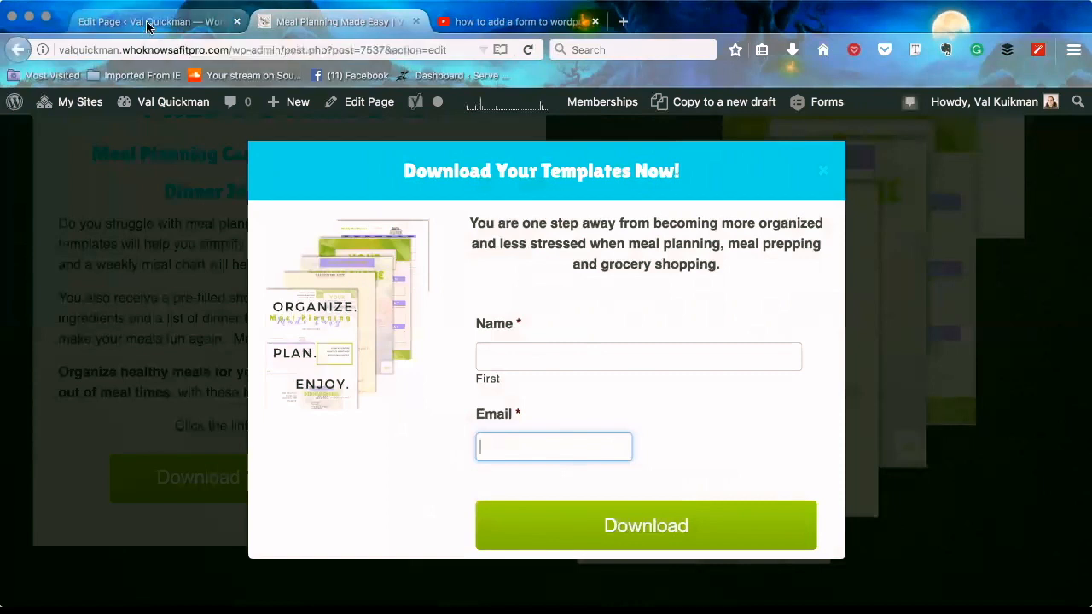
pyautogui.scroll(-1, 267, 317)
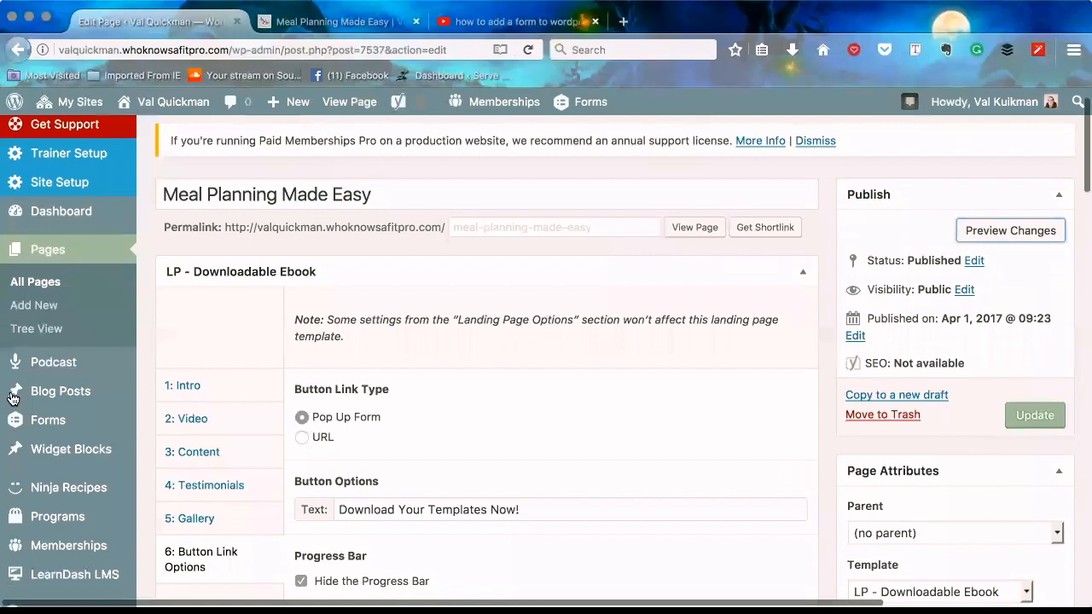
pyautogui.moveTo(64, 424)
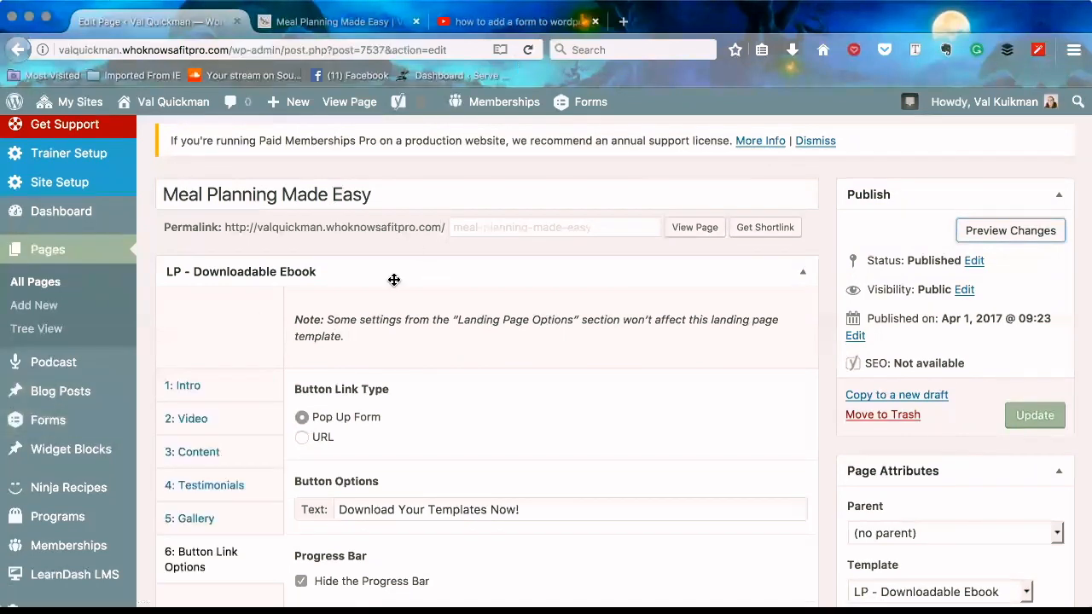
pyautogui.click(336, 15)
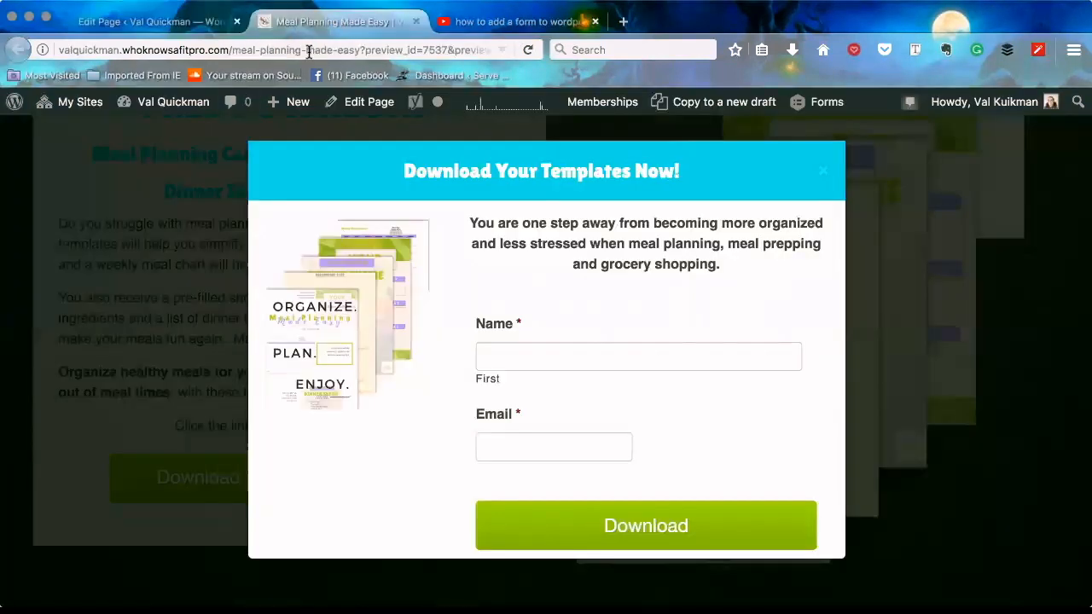
pyautogui.click(188, 24)
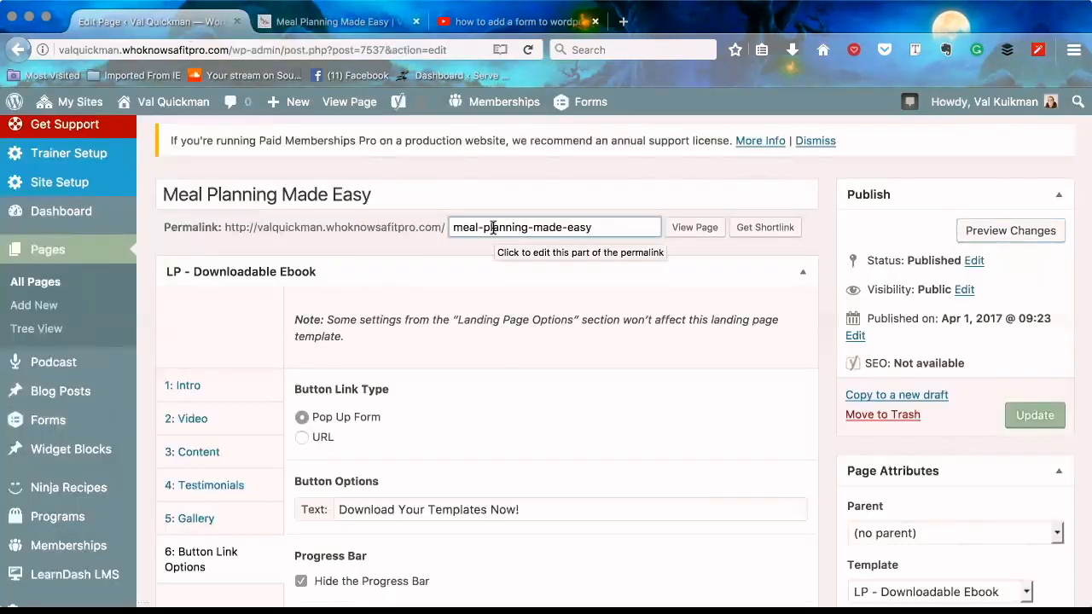
pyautogui.click(492, 227)
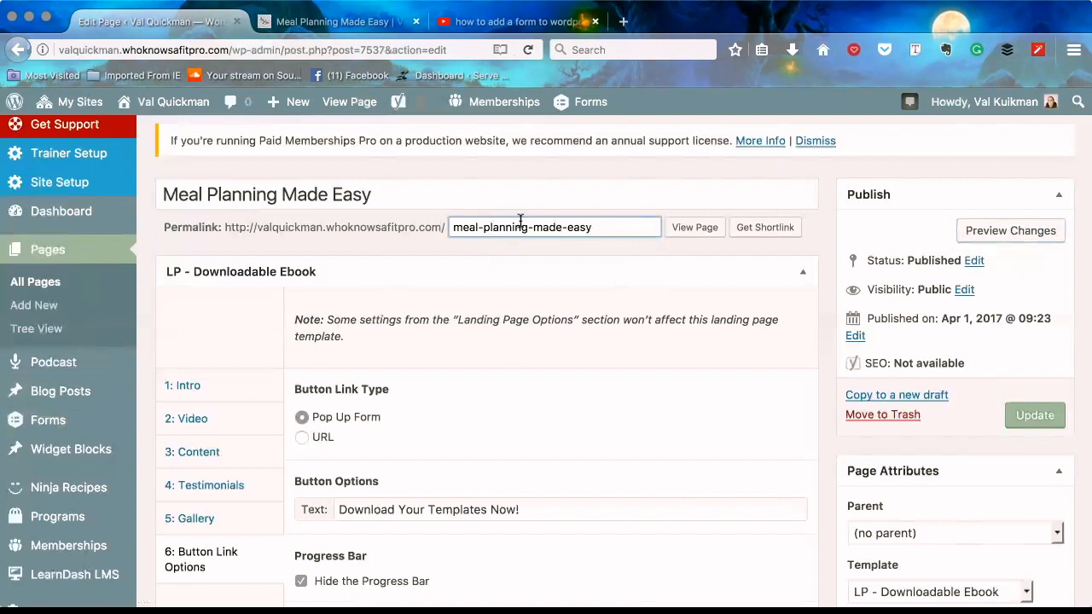
# Leave the page editor and open the website's front page.
pyautogui.moveTo(66, 183)
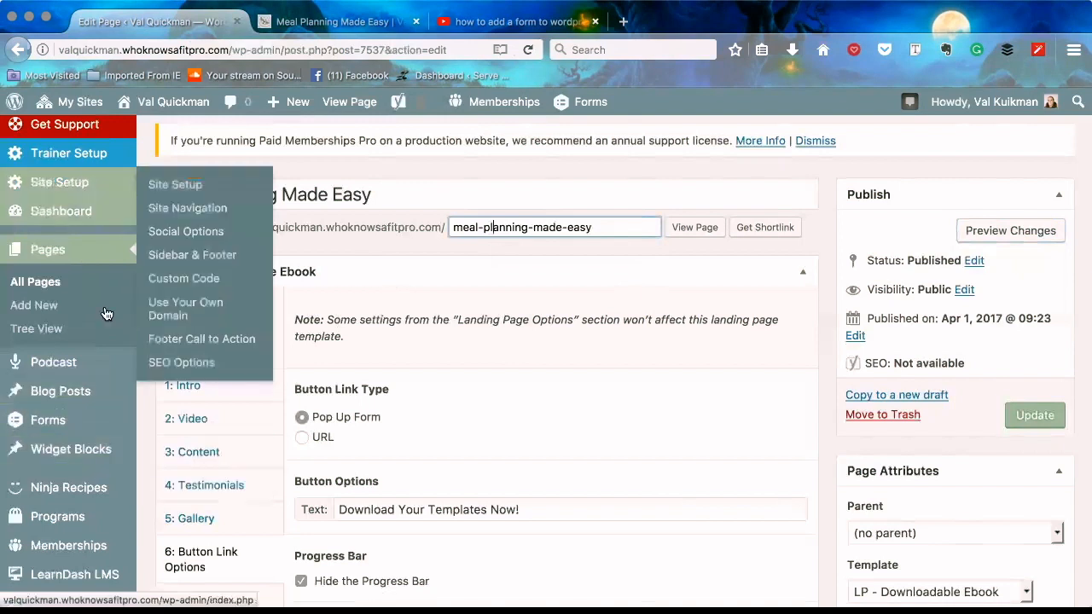
pyautogui.click(169, 106)
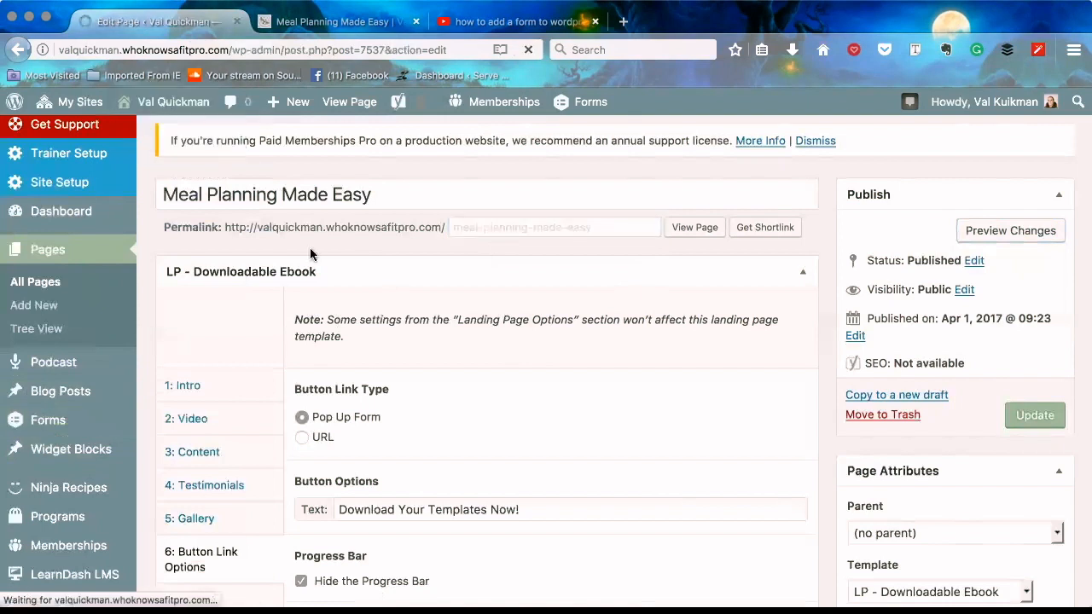